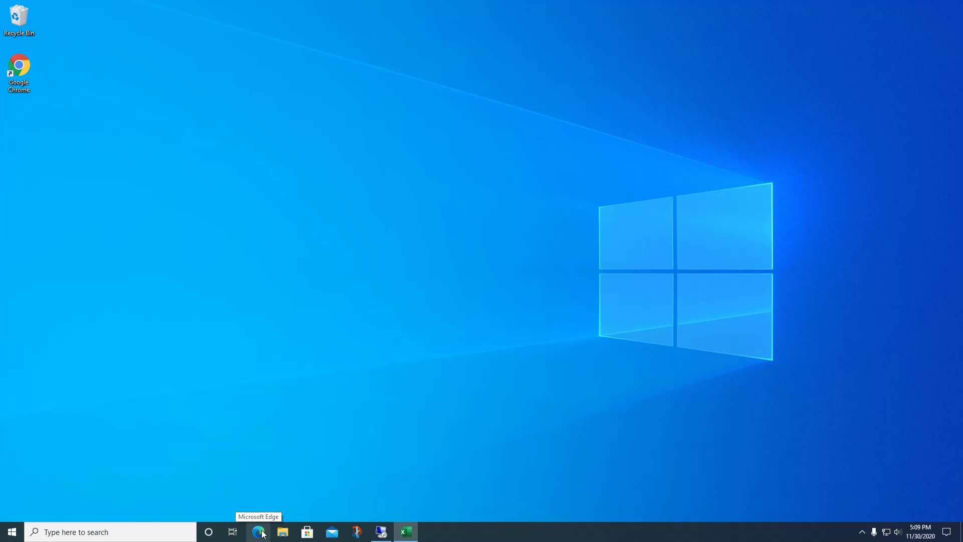
# - Switch to Microsoft Edge, search the web for "chrome" and open the Download Now result for Google Chrome
pyautogui.click(262, 530)
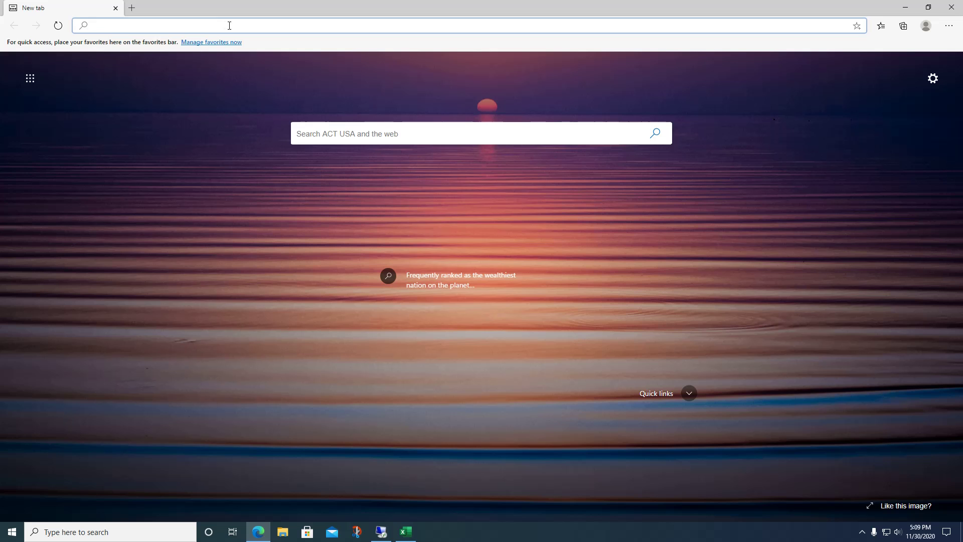
pyautogui.write('chrome')
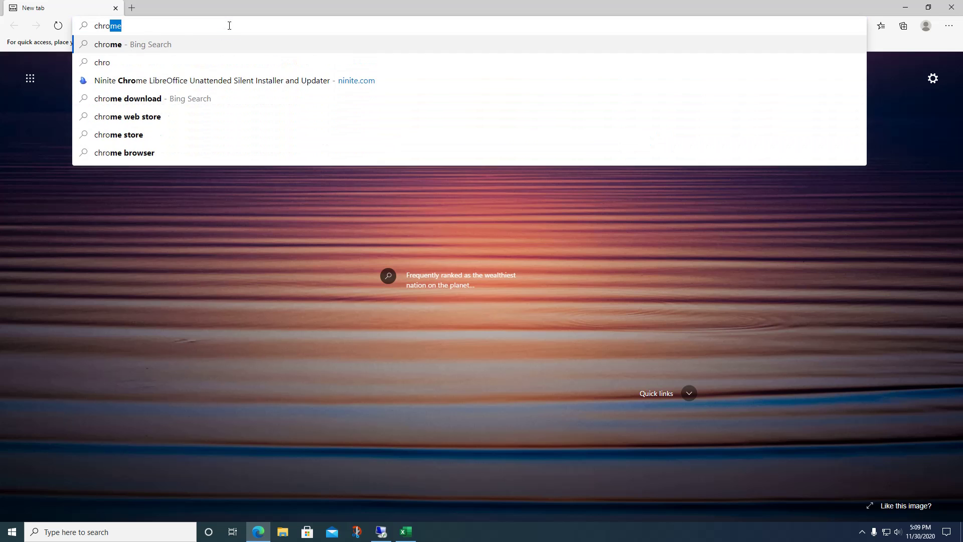
pyautogui.press('Return')
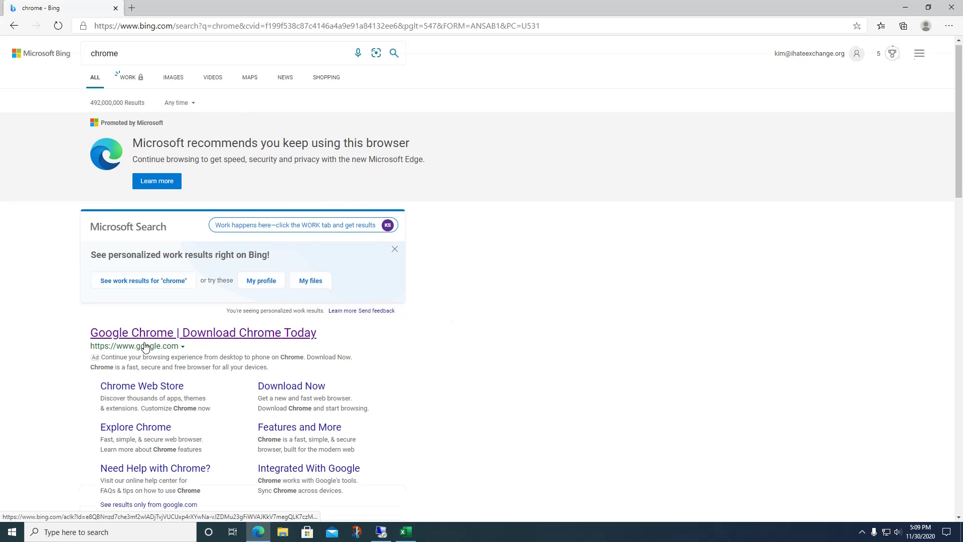
pyautogui.scroll(-2, 151, 341)
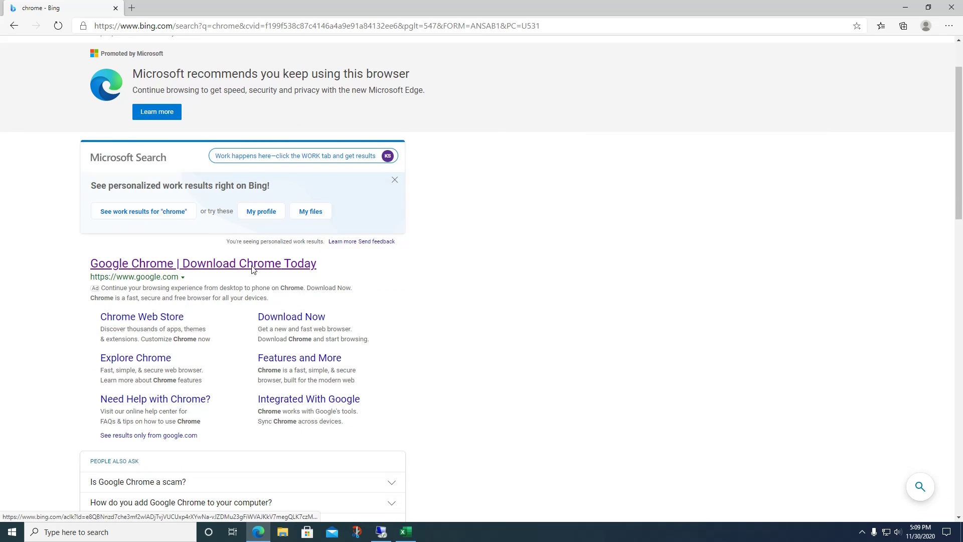
pyautogui.click(299, 322)
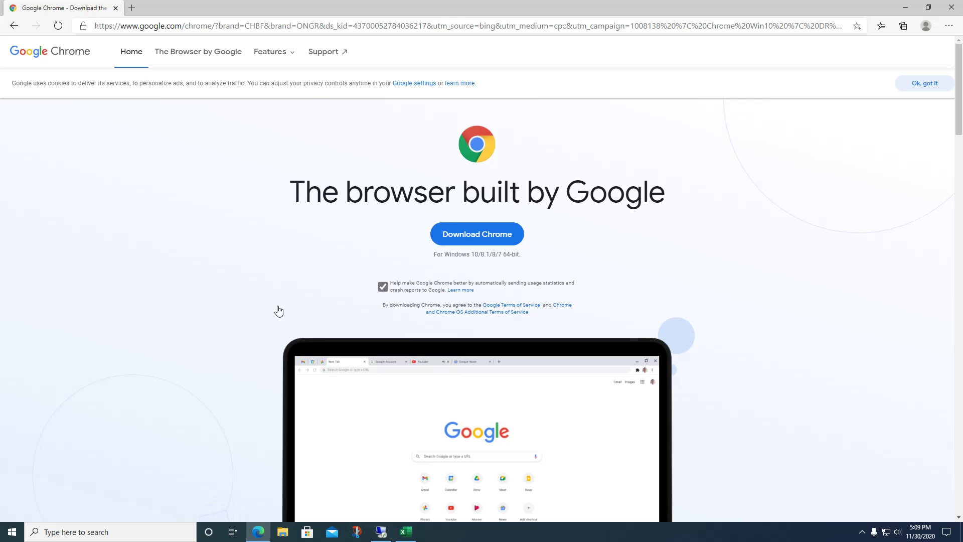
# - Download Chrome with the sending of usage statistics and crash reports turned off, and run ChromeSetup.exe
pyautogui.click(383, 288)
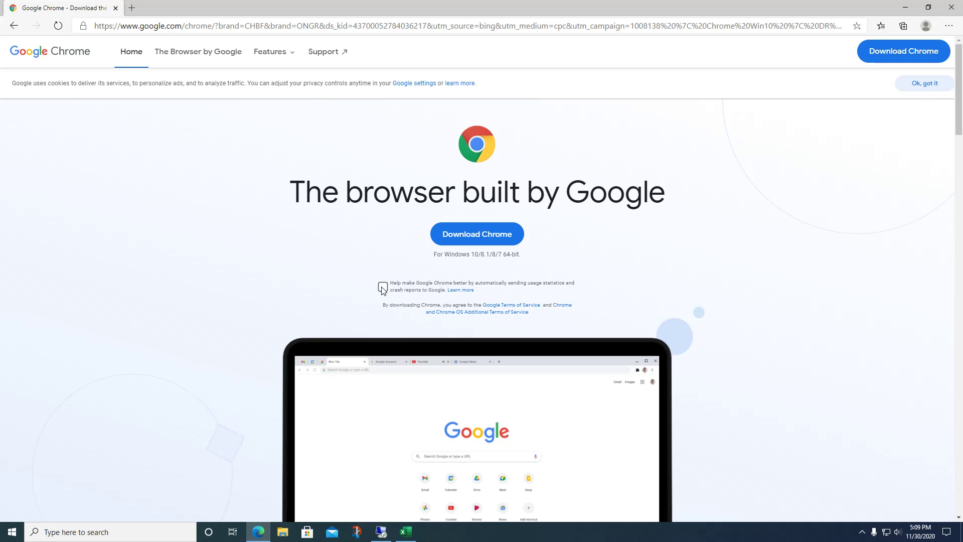
pyautogui.click(488, 239)
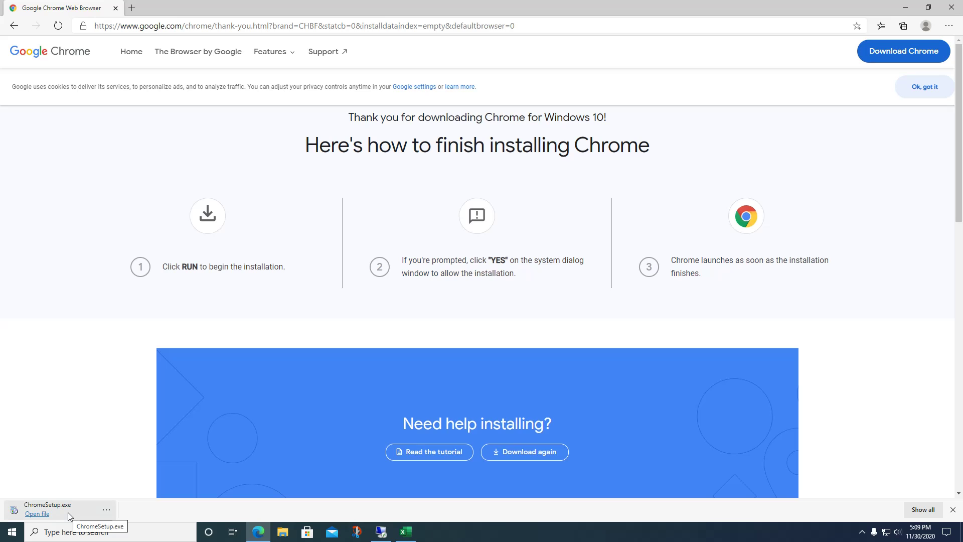
pyautogui.click(58, 512)
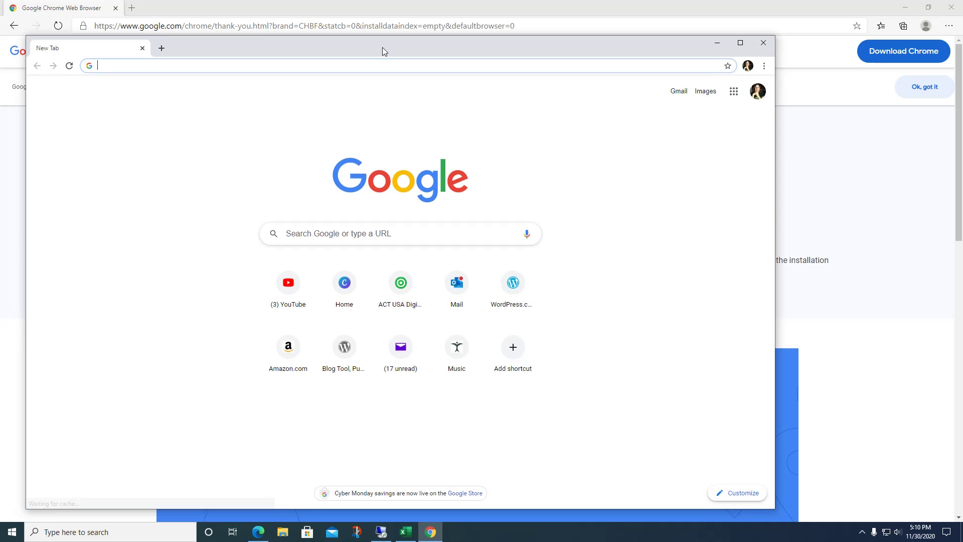
# - Close the Edge window and move the Chrome window clear of the desktop icons
pyautogui.click(952, 8)
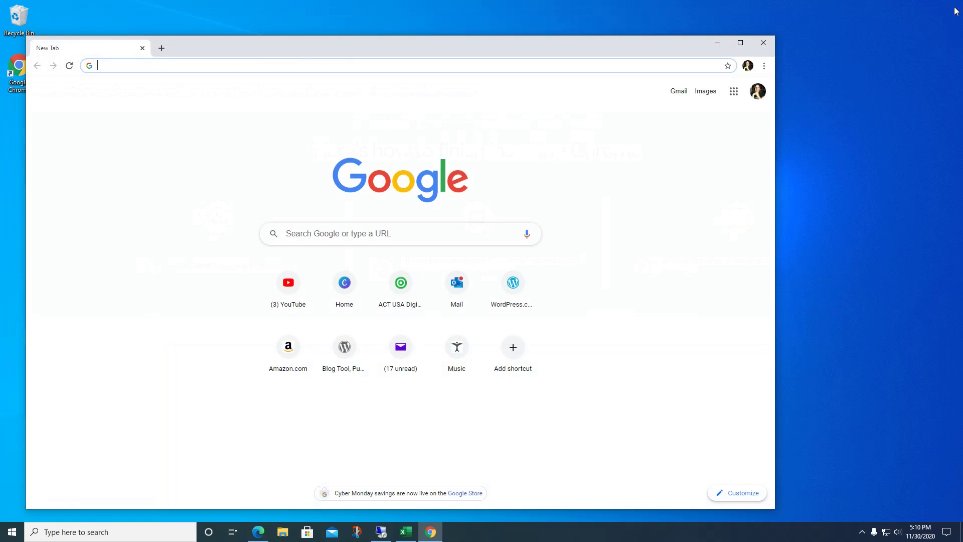
pyautogui.moveTo(522, 49); pyautogui.dragTo(647, 18)
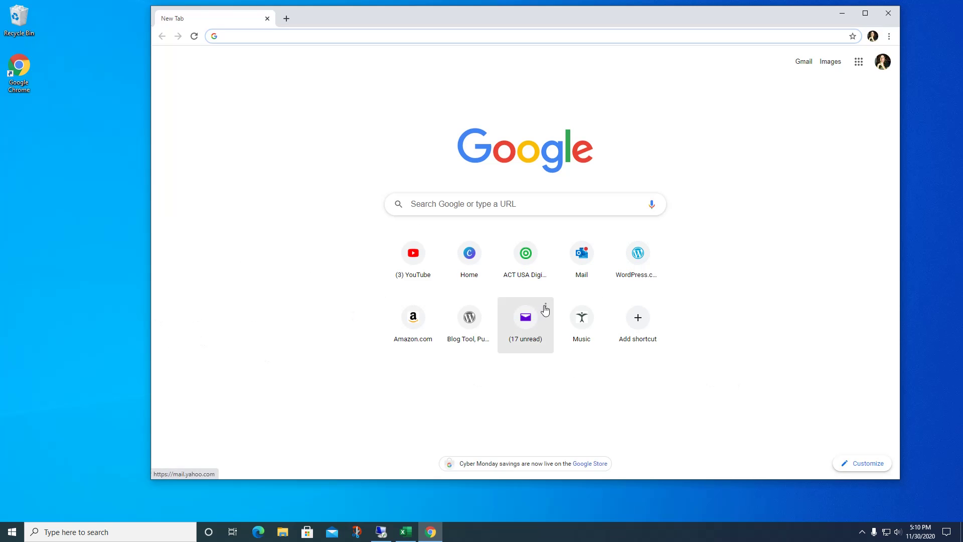
# - Look at the WordPress.com shortcut's name and URL settings without changing them, and visit its site before returning to the new tab page
pyautogui.moveTo(650, 258)
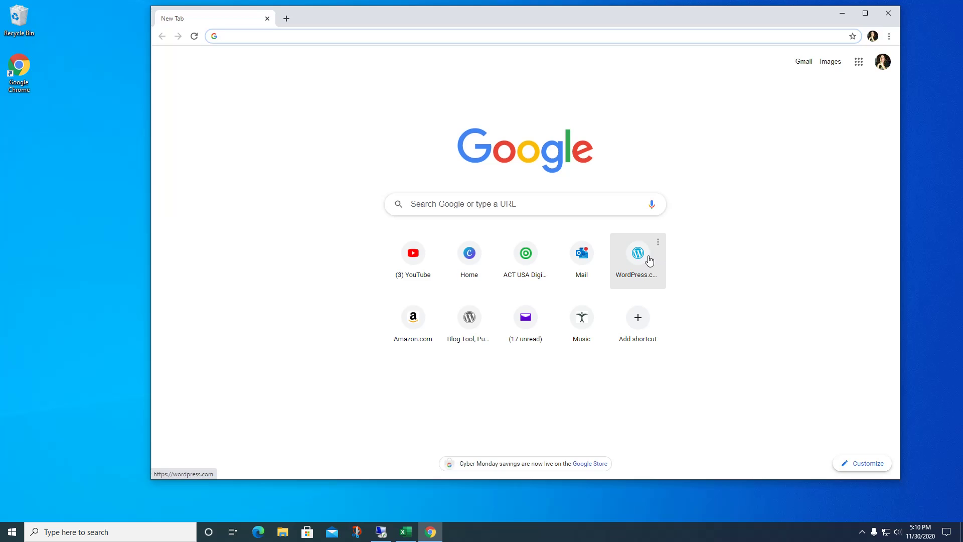
pyautogui.click(659, 245)
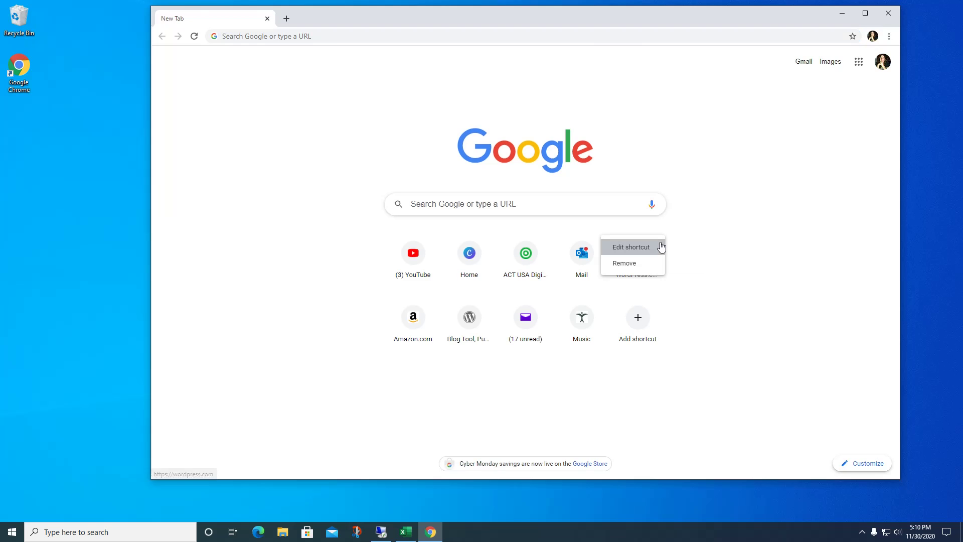
pyautogui.click(637, 248)
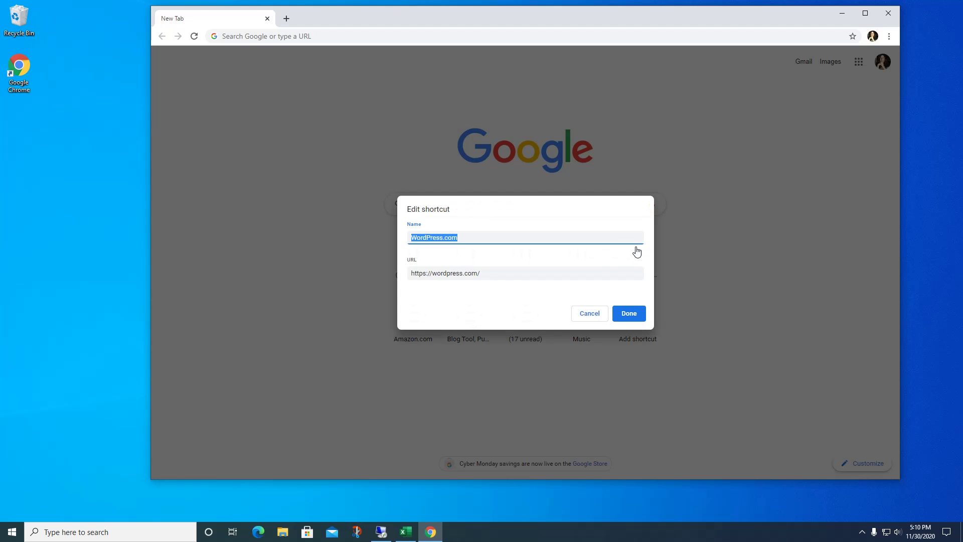
pyautogui.click(589, 314)
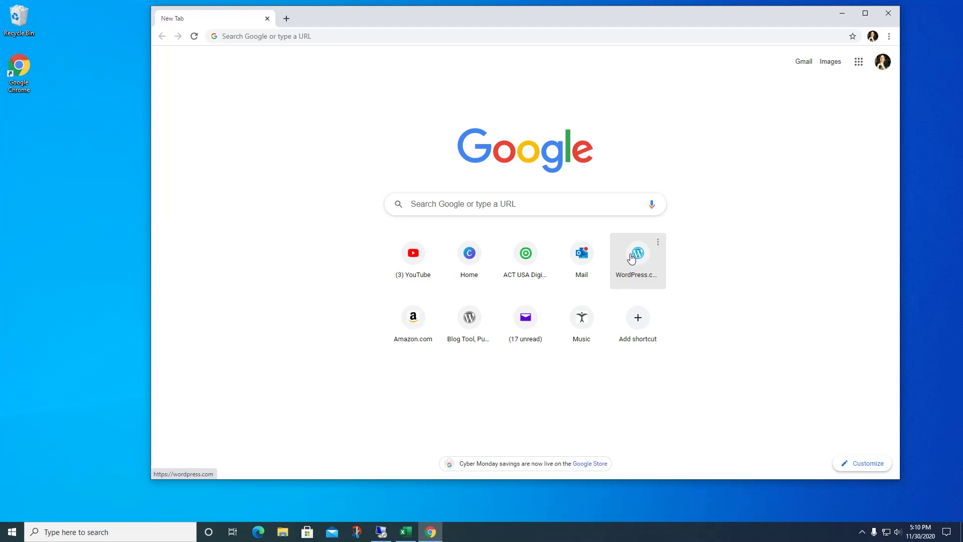
pyautogui.click(633, 256)
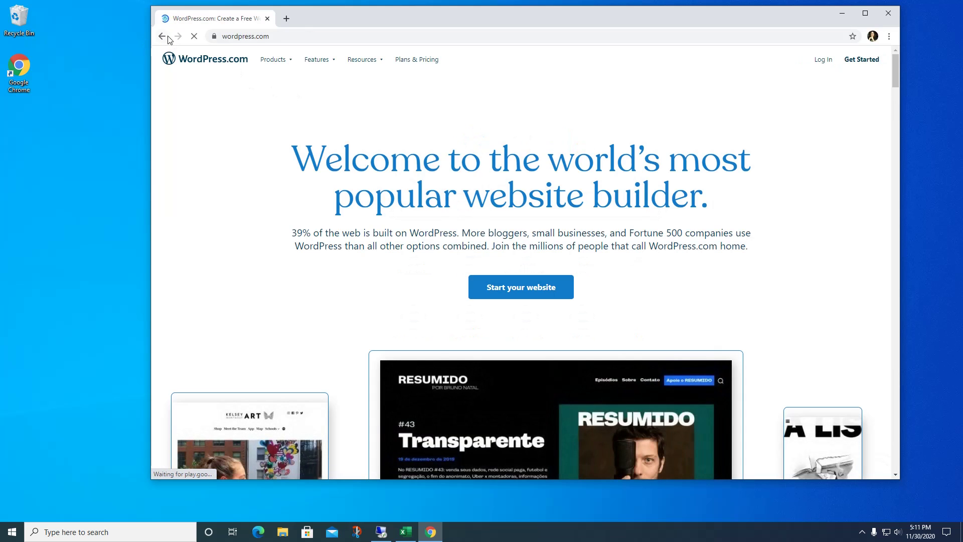
pyautogui.click(162, 37)
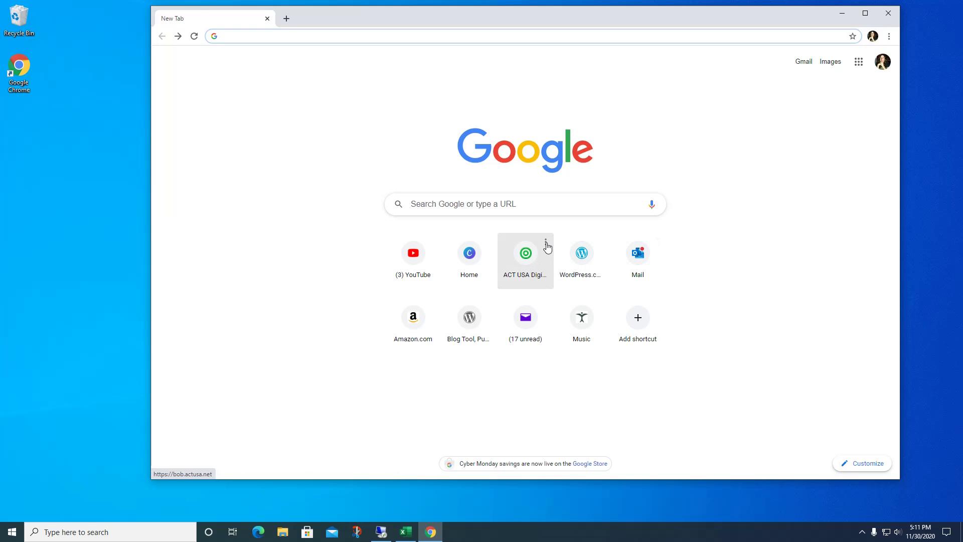
# - Remove the ACT USA, Music, Blog Tool and Amazon.com shortcuts from the new tab page
pyautogui.click(546, 243)
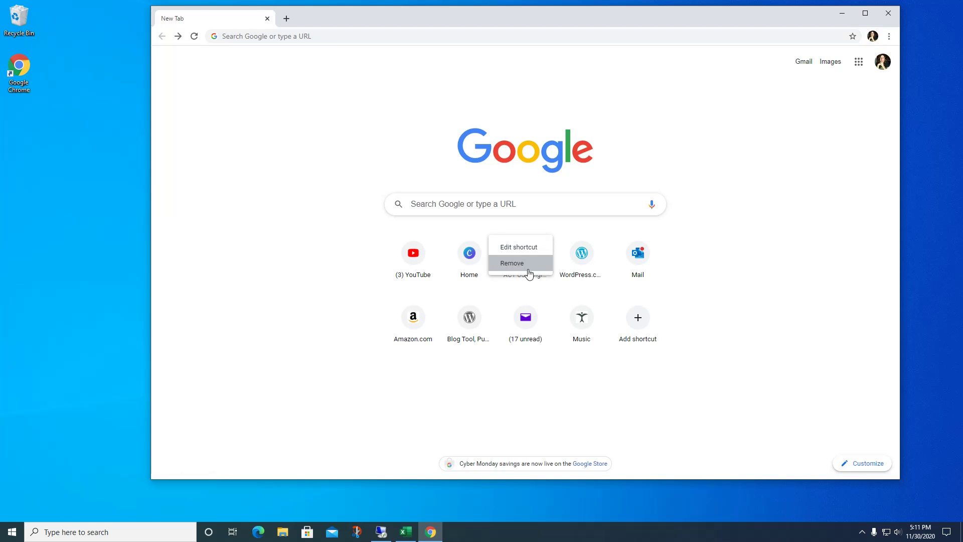
pyautogui.click(529, 264)
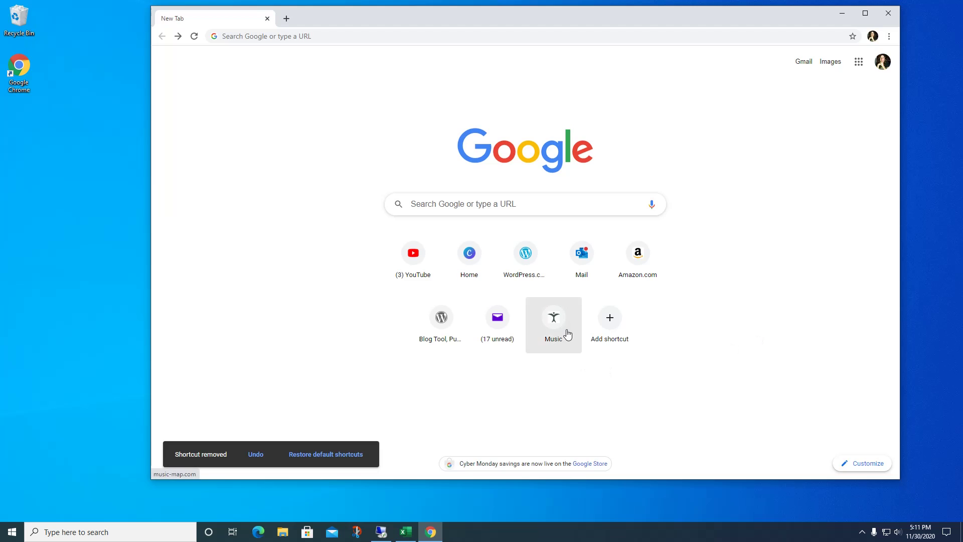
pyautogui.moveTo(565, 324)
pyautogui.click(573, 307)
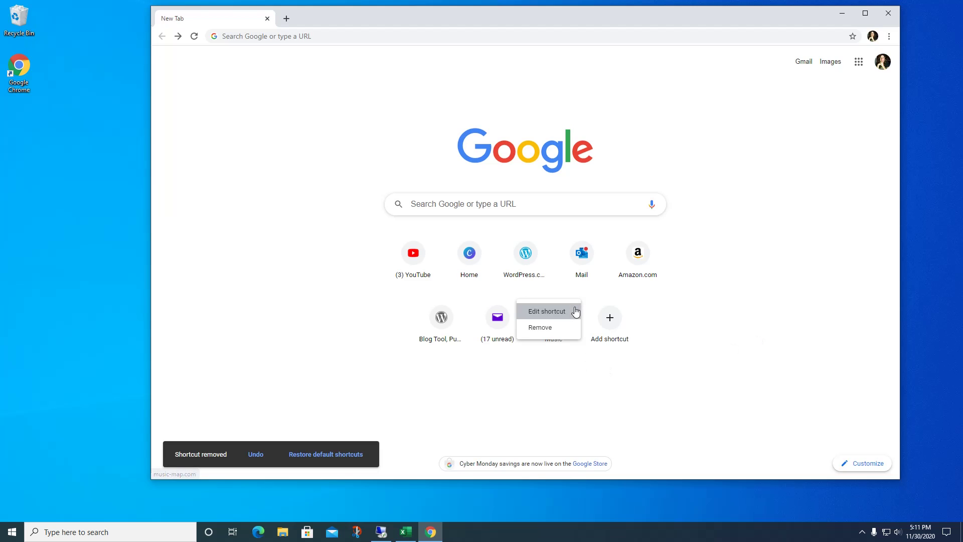
pyautogui.click(555, 327)
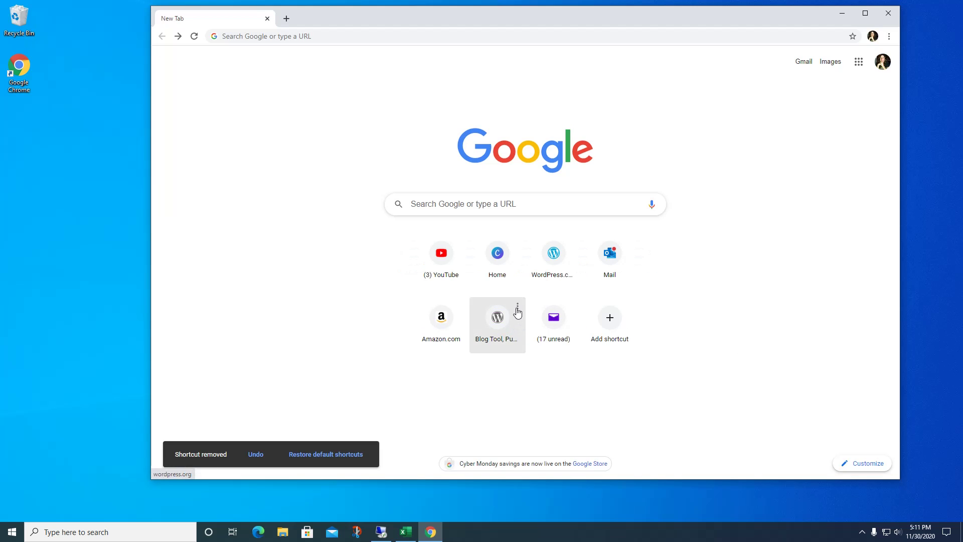
pyautogui.click(518, 306)
pyautogui.click(503, 326)
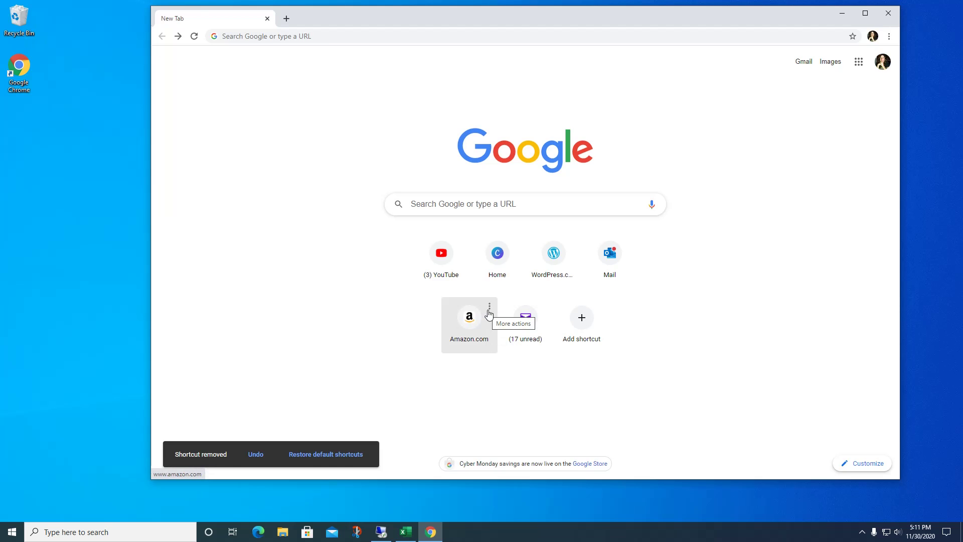
pyautogui.click(489, 307)
pyautogui.click(474, 330)
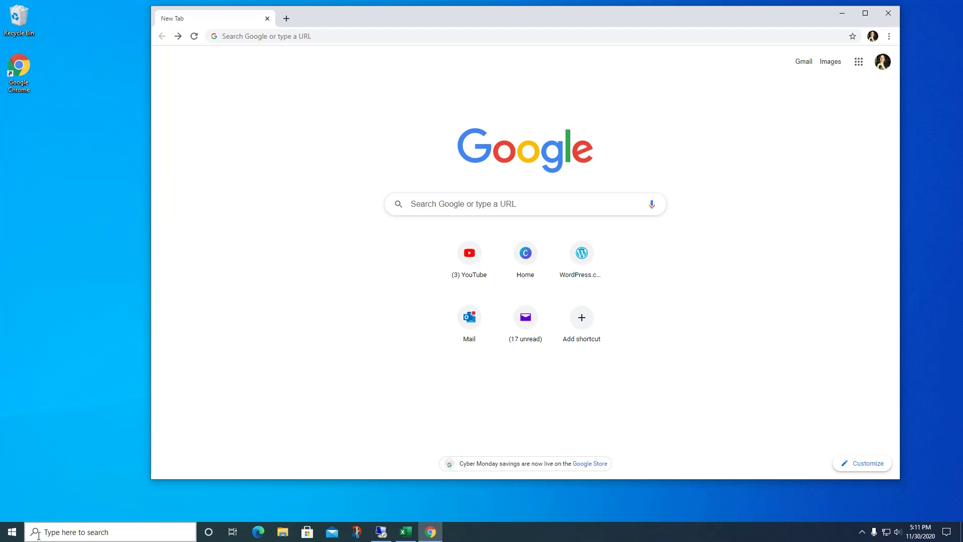
# - Find Internet Explorer among the Windows Accessories and pin it to Start
pyautogui.click(12, 531)
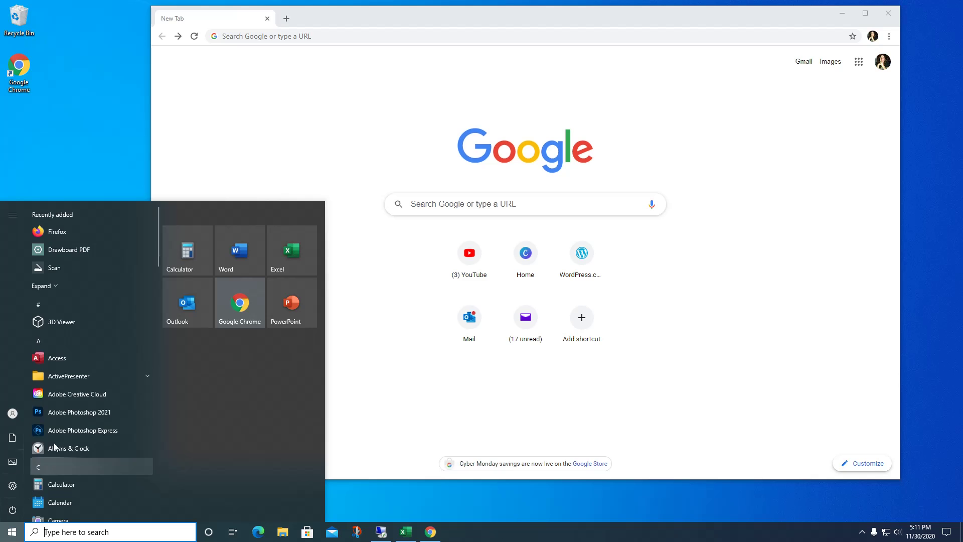
pyautogui.scroll(-5, 71, 339)
pyautogui.scroll(-5, 72, 339)
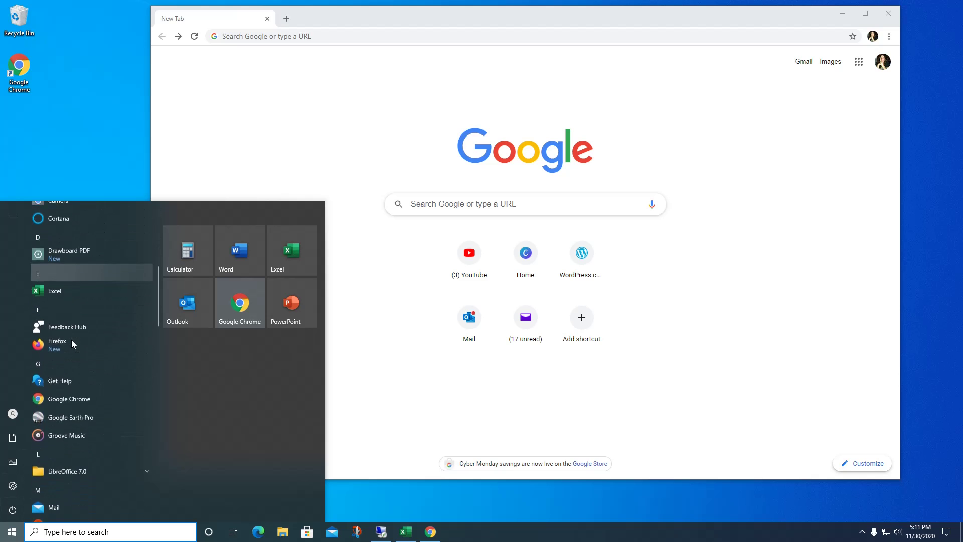
pyautogui.scroll(2, 71, 339)
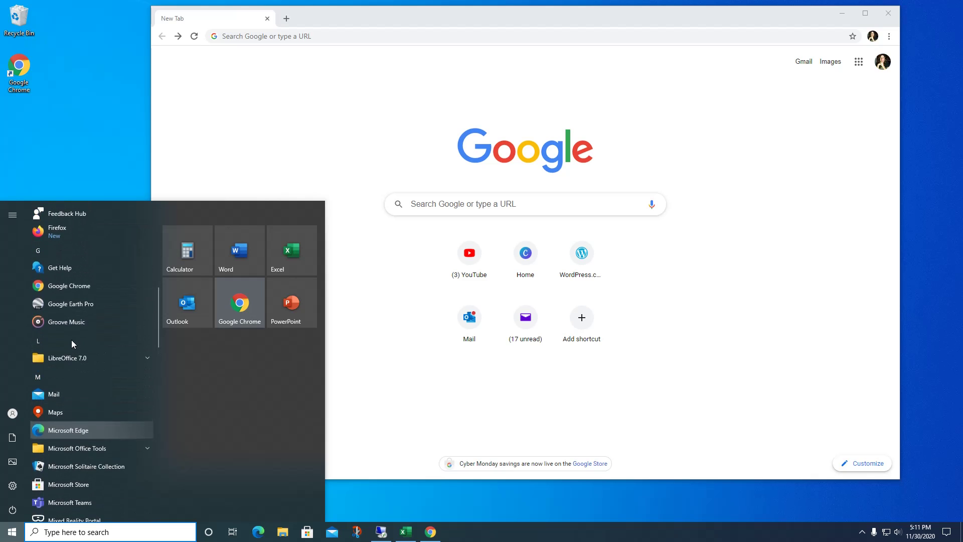
pyautogui.scroll(-7, 96, 340)
pyautogui.scroll(-10, 97, 341)
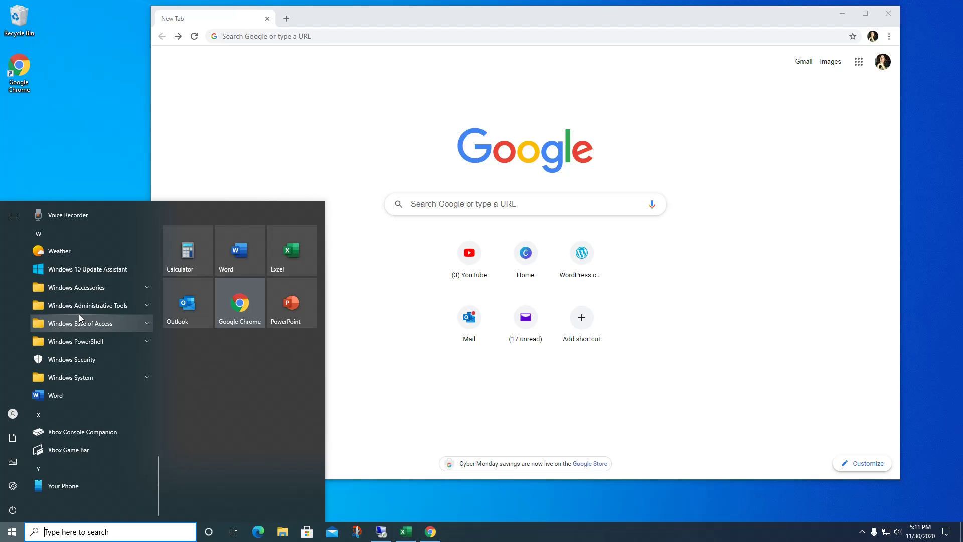
pyautogui.click(92, 291)
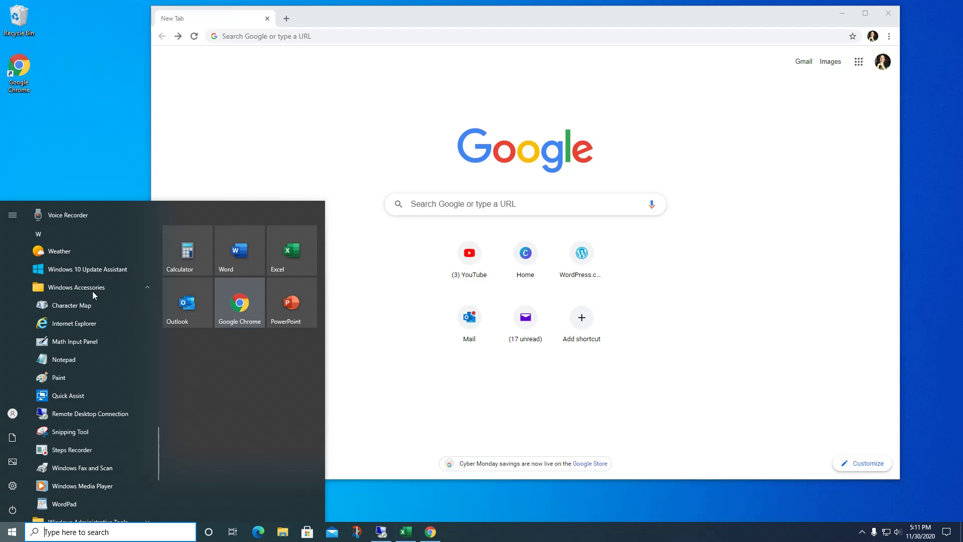
pyautogui.rightClick(70, 326)
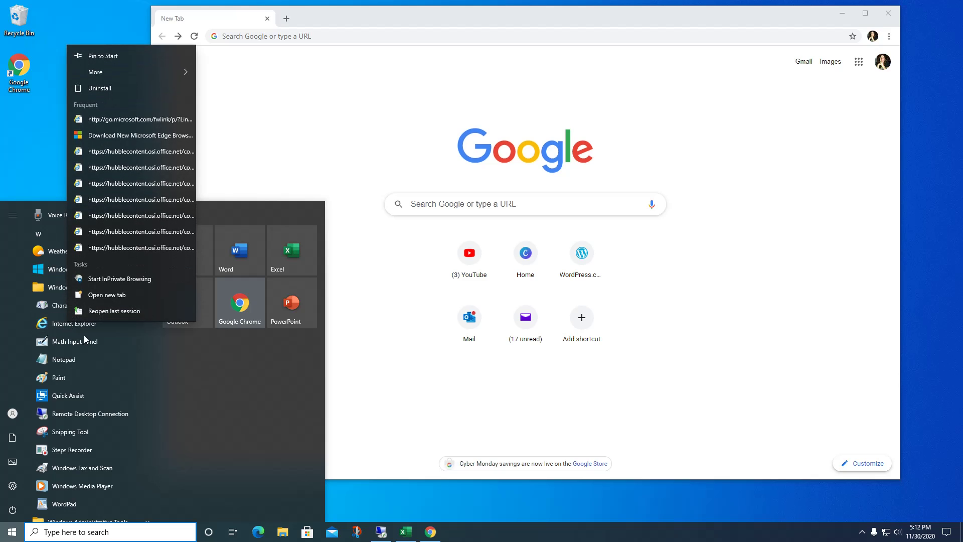
pyautogui.click(104, 58)
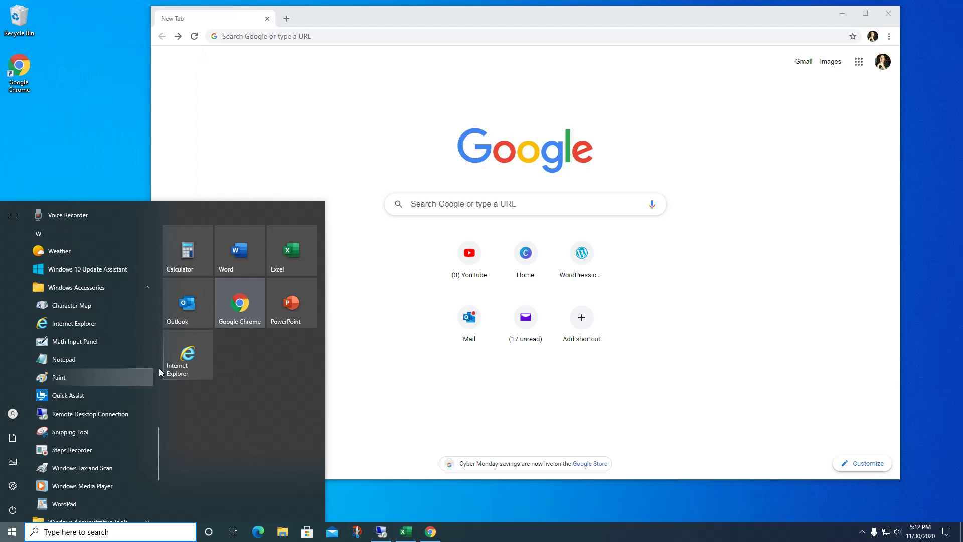
# - Create an Internet Explorer desktop shortcut from its Start tile and place it directly below the Google Chrome icon
pyautogui.moveTo(189, 356); pyautogui.dragTo(69, 149)
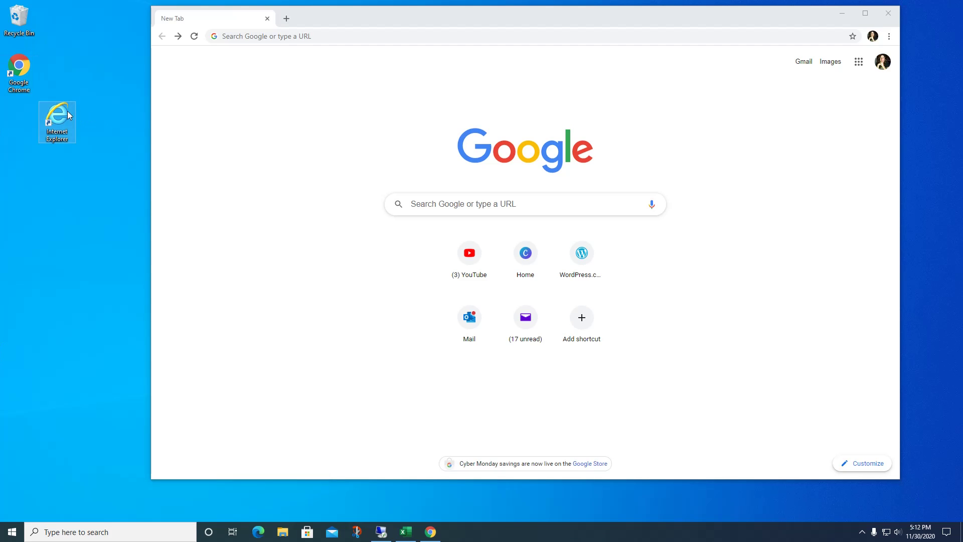
pyautogui.moveTo(58, 114); pyautogui.dragTo(36, 122)
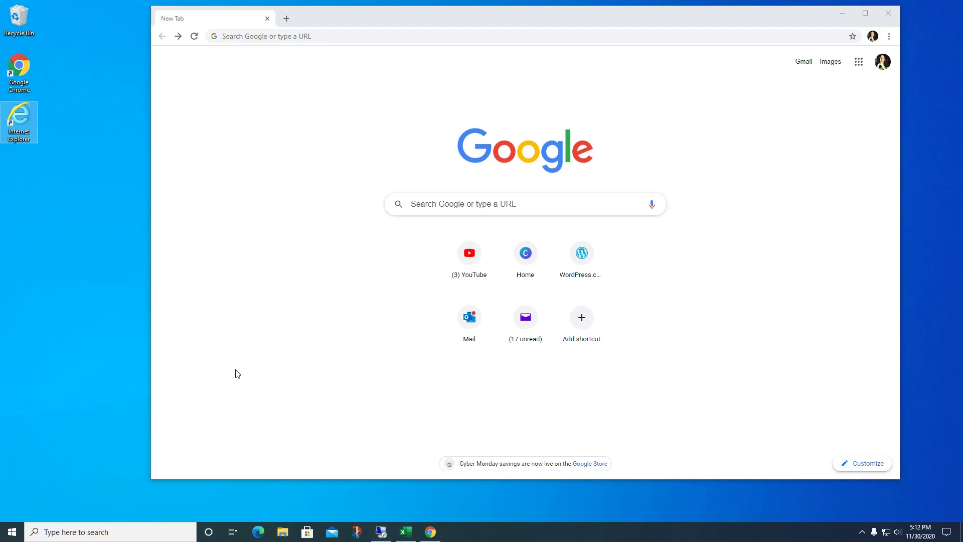
# - Open Windows Settings and bring the Chrome window back in front of it
pyautogui.click(16, 536)
pyautogui.moveTo(13, 489)
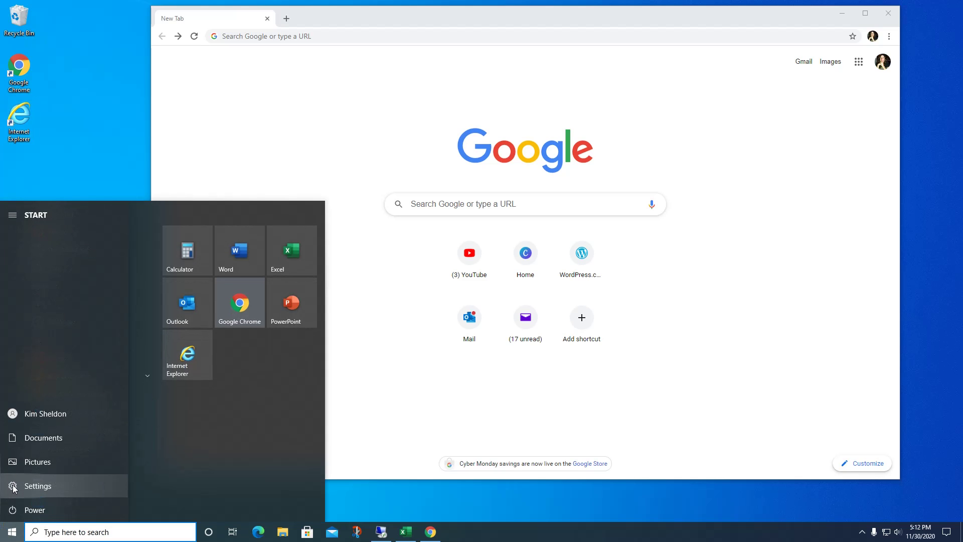
pyautogui.click(13, 486)
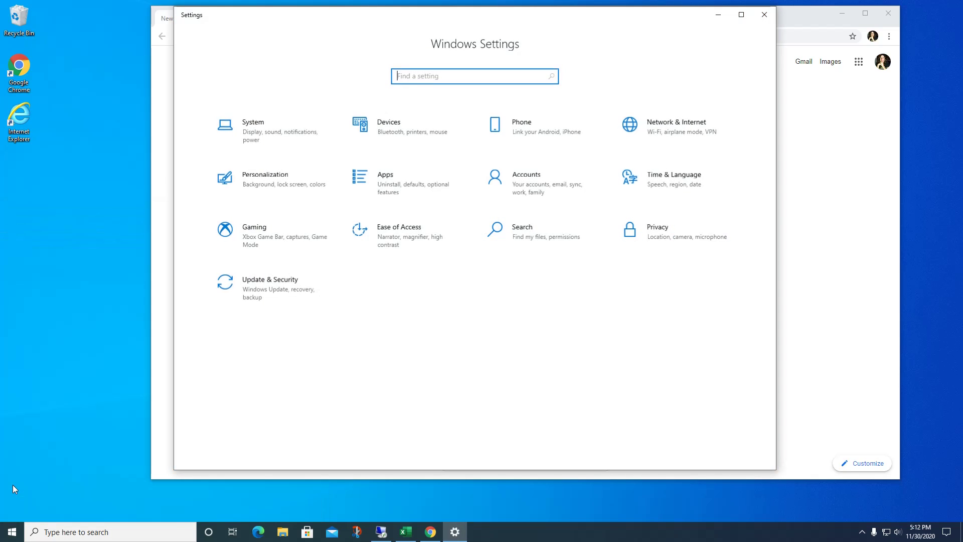
pyautogui.moveTo(545, 21); pyautogui.dragTo(498, 18)
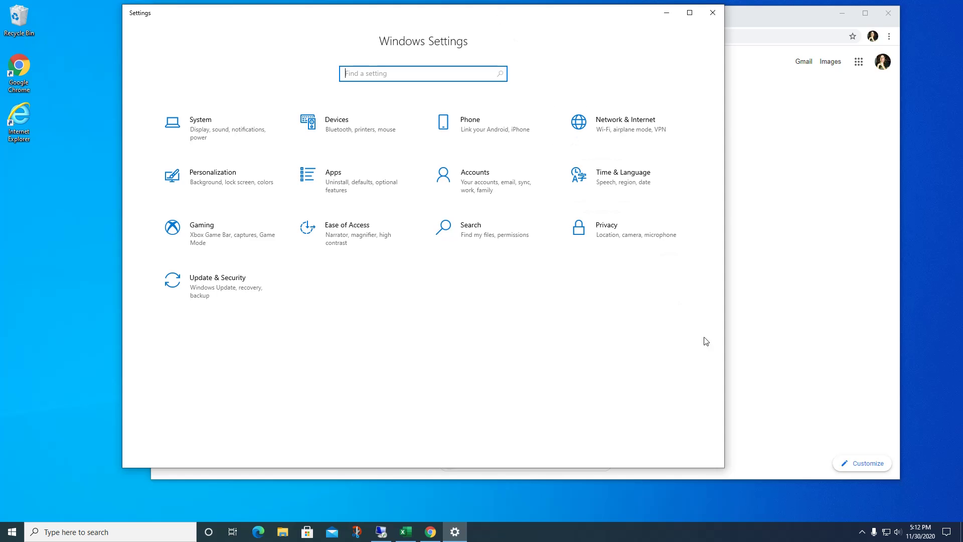
pyautogui.click(733, 476)
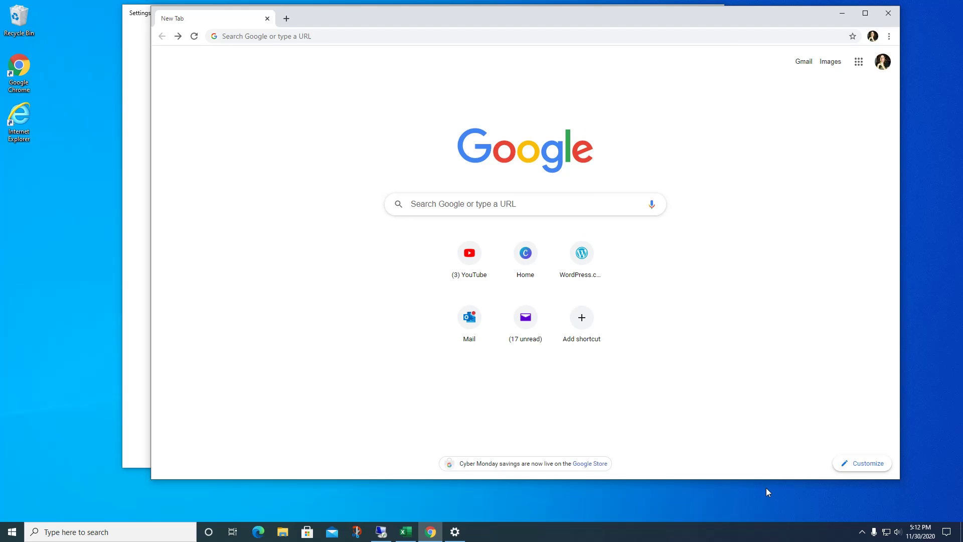
# - Close Chrome, enlarge the Settings window and set Outlook as the default email app in the Apps settings
pyautogui.click(890, 13)
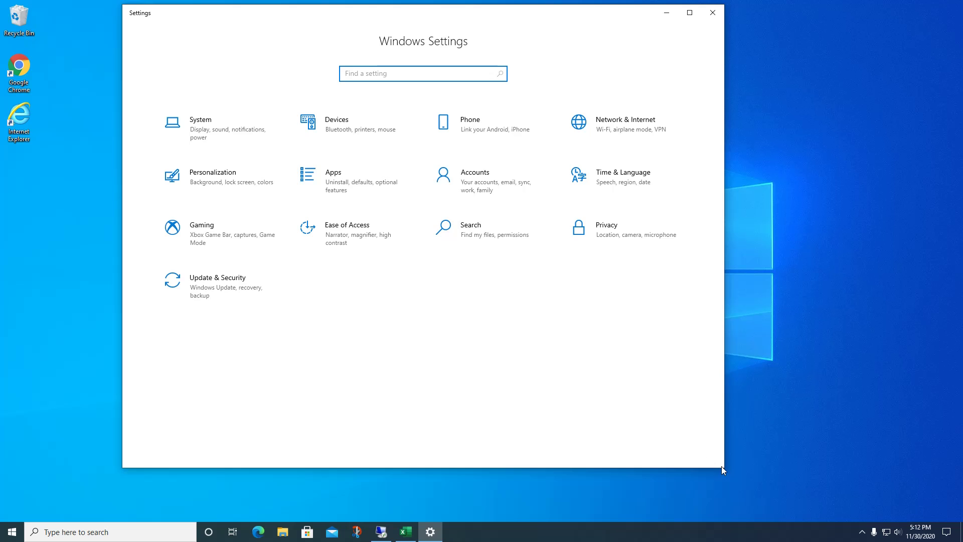
pyautogui.moveTo(723, 468); pyautogui.dragTo(841, 492)
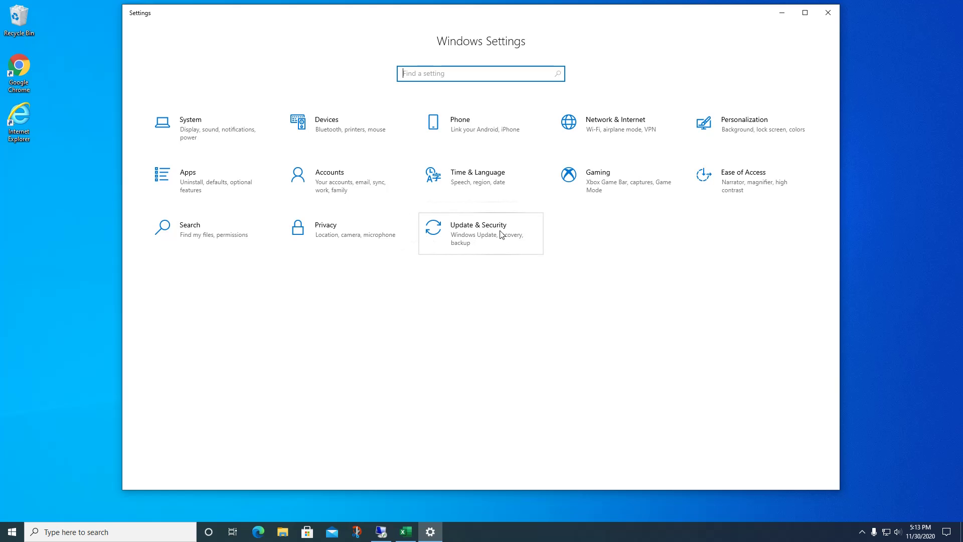
pyautogui.click(190, 185)
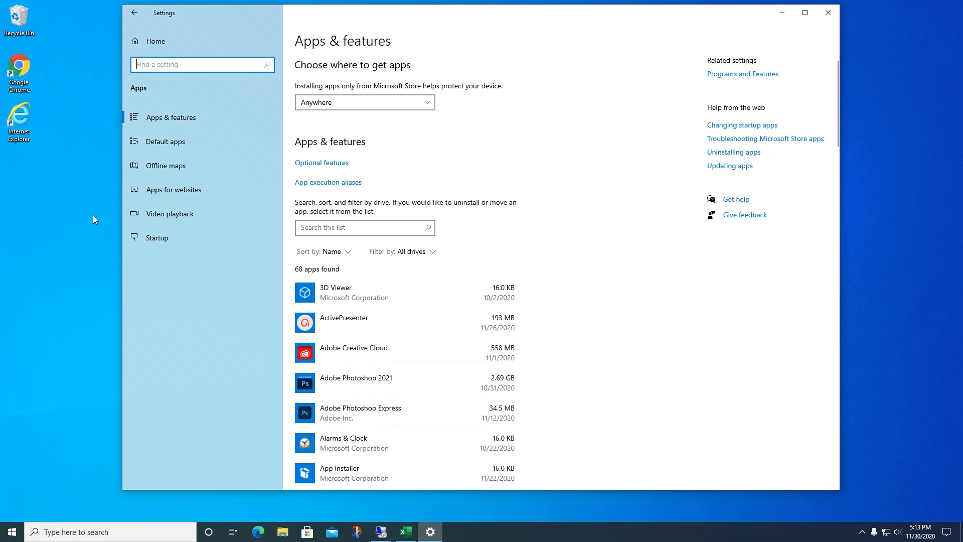
pyautogui.click(146, 144)
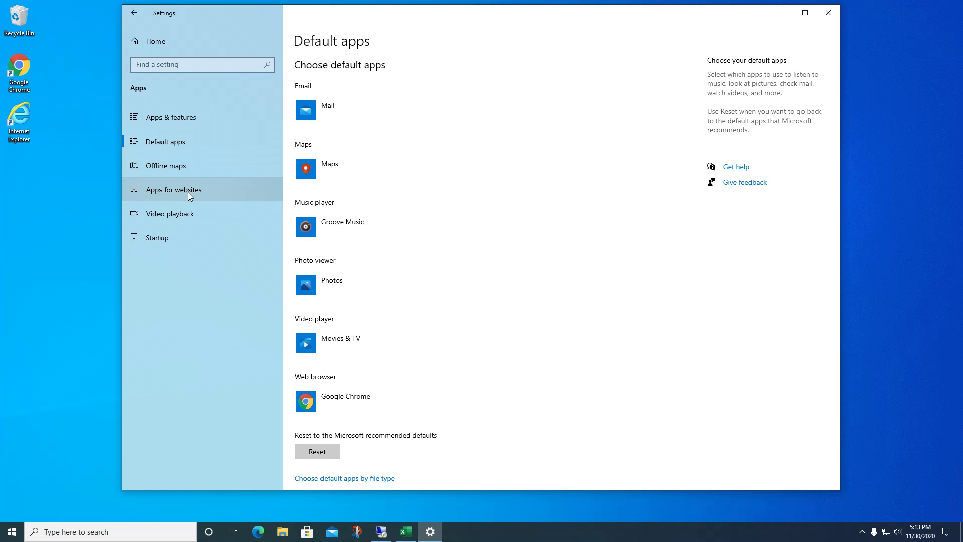
pyautogui.click(389, 107)
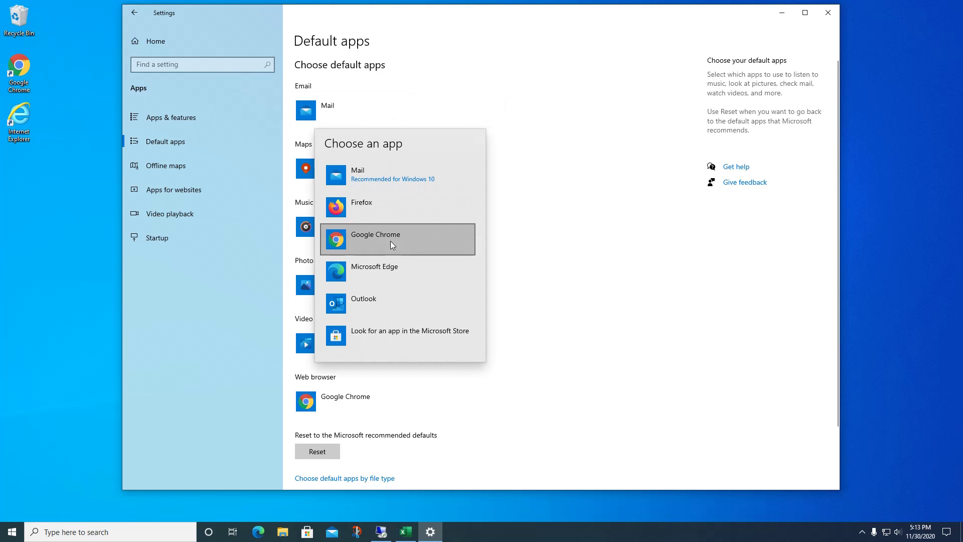
pyautogui.click(383, 298)
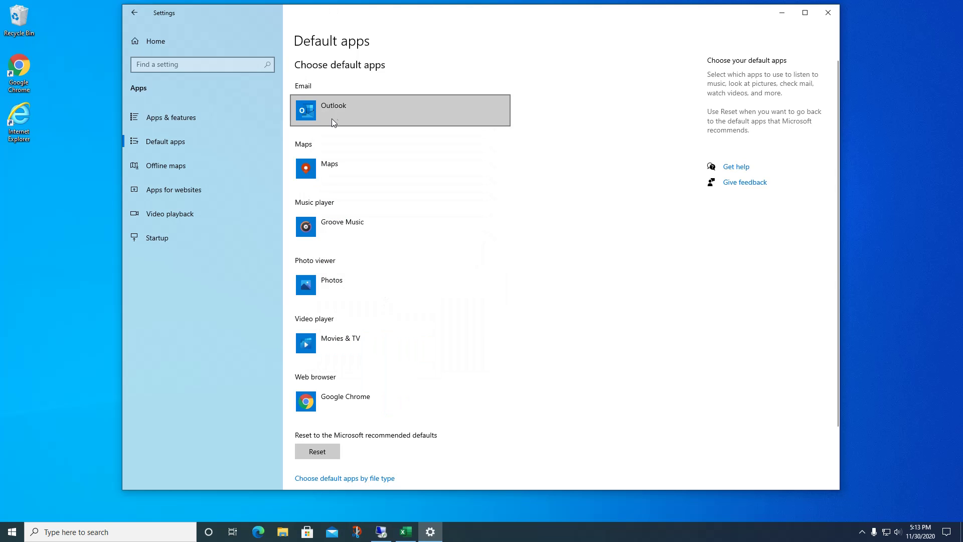
# - Choose Google Chrome as the default web browser and look over the other default app choices, including Maps
pyautogui.click(387, 169)
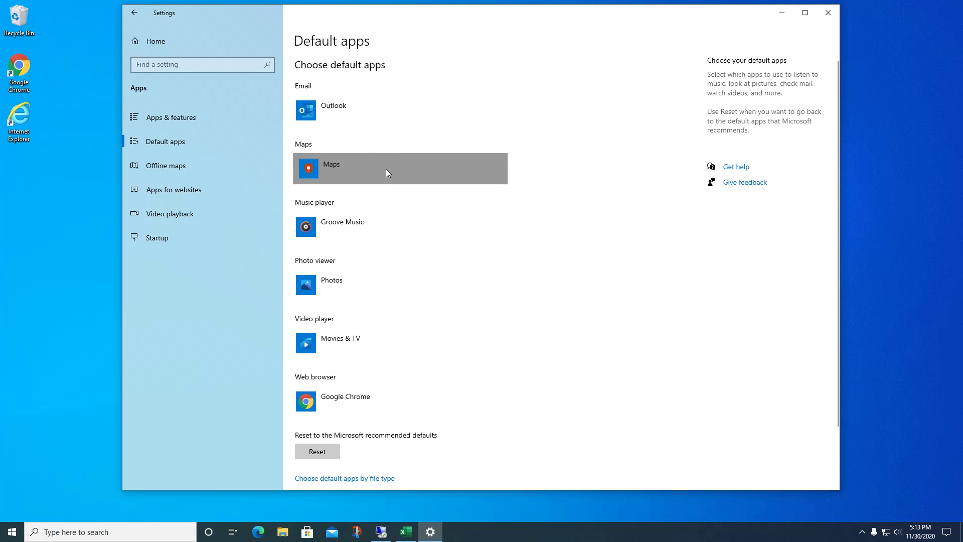
pyautogui.click(539, 165)
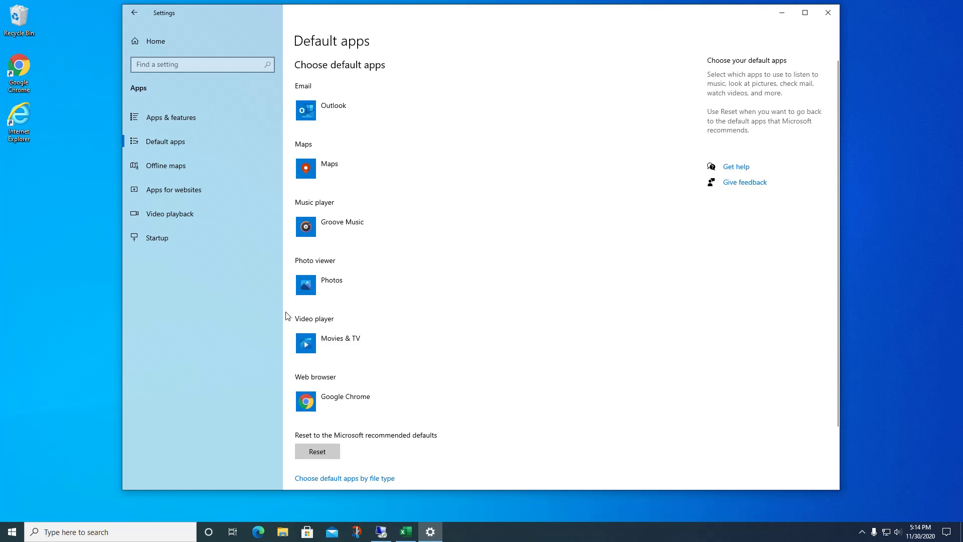
pyautogui.click(305, 395)
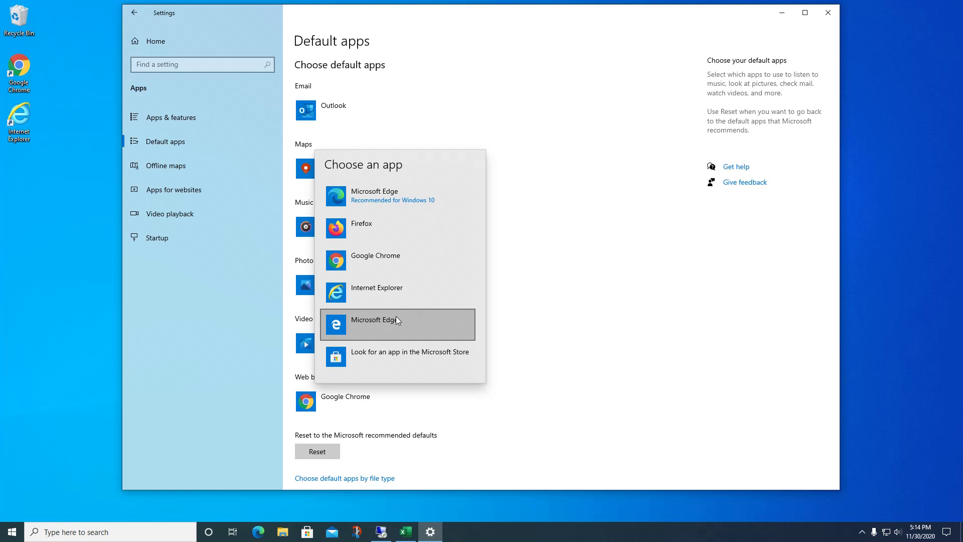
pyautogui.click(396, 262)
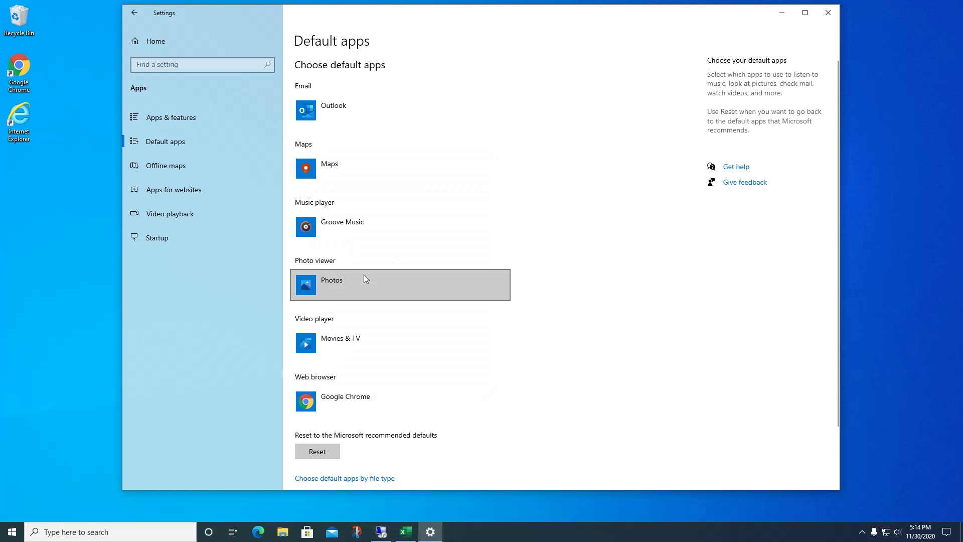
pyautogui.scroll(-3, 627, 448)
pyautogui.scroll(3, 618, 444)
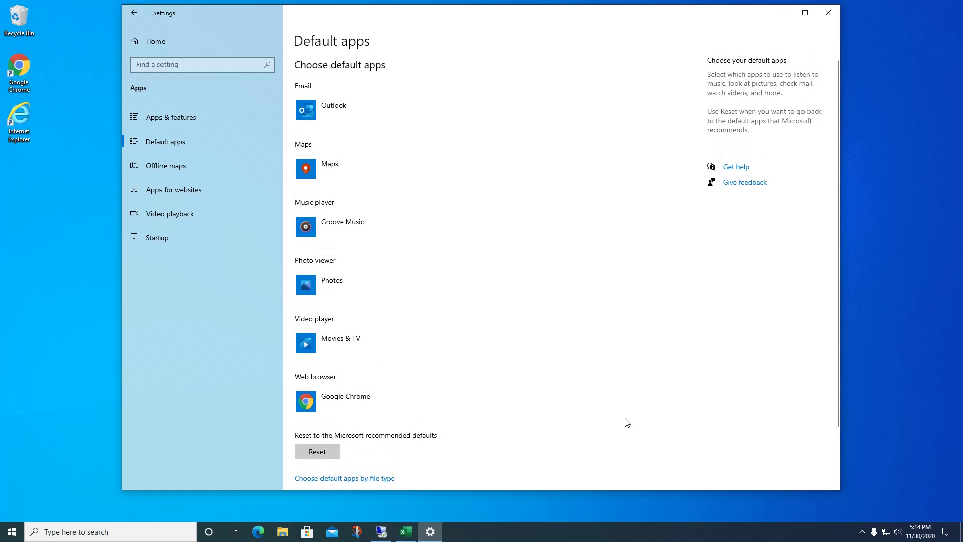
pyautogui.click(340, 168)
# - Turn on updates for other Microsoft products in the Windows Update advanced options and turn off Delivery Optimization downloads from other PCs
pyautogui.click(168, 41)
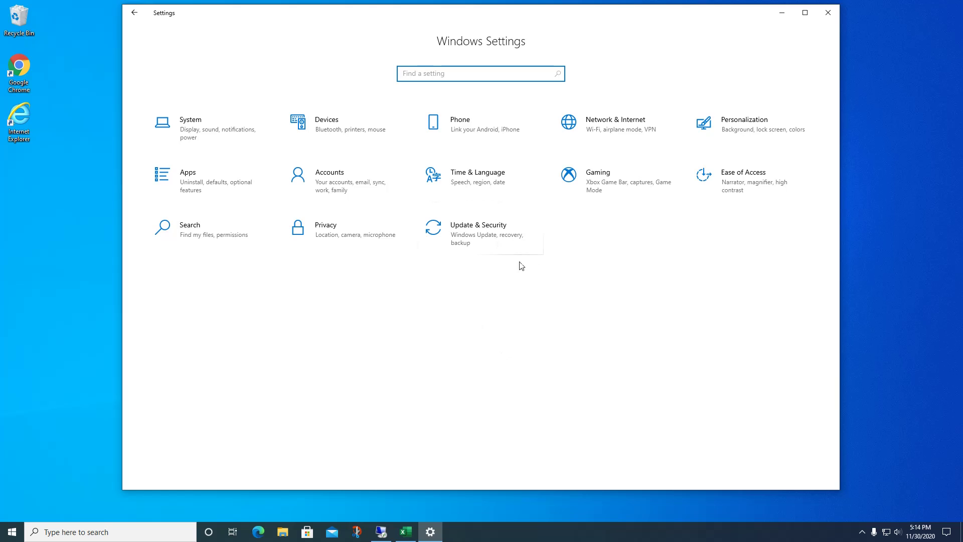
pyautogui.click(489, 230)
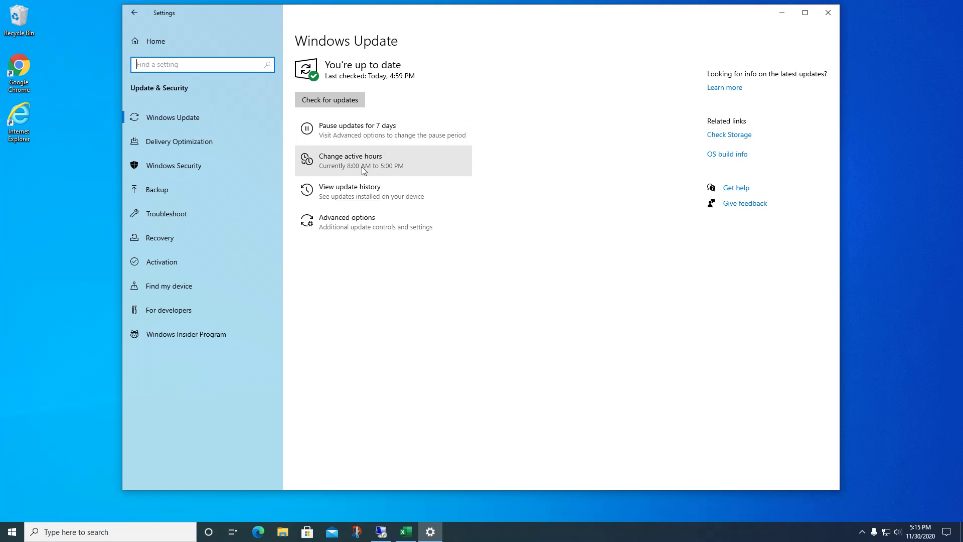
pyautogui.click(350, 225)
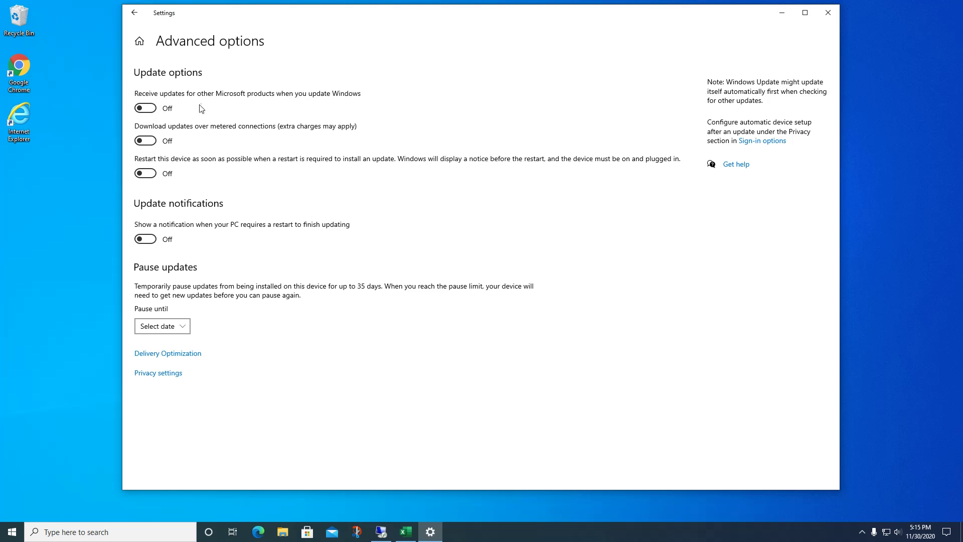
pyautogui.click(155, 110)
pyautogui.click(182, 359)
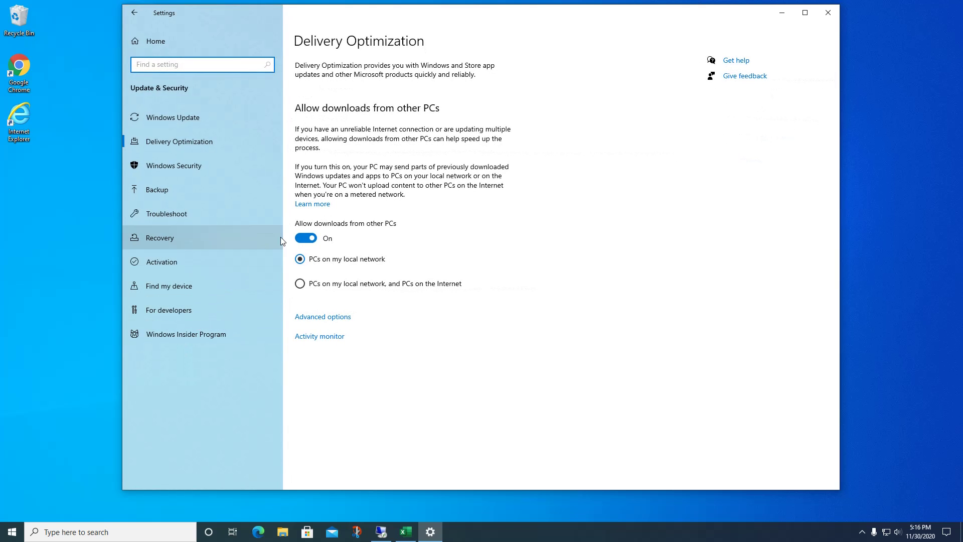
pyautogui.click(305, 240)
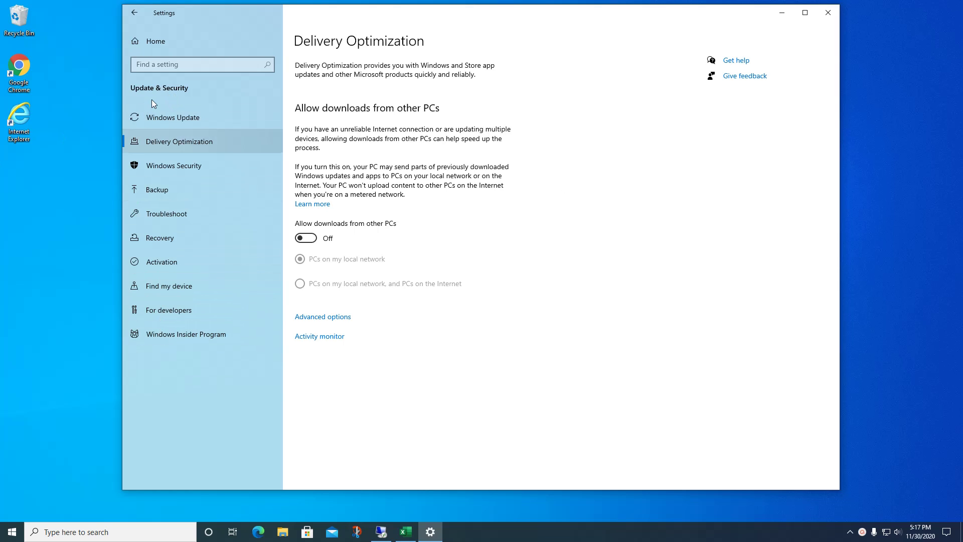
# - Review the General and Speech privacy settings and turn off Inking & typing personalization
pyautogui.click(149, 33)
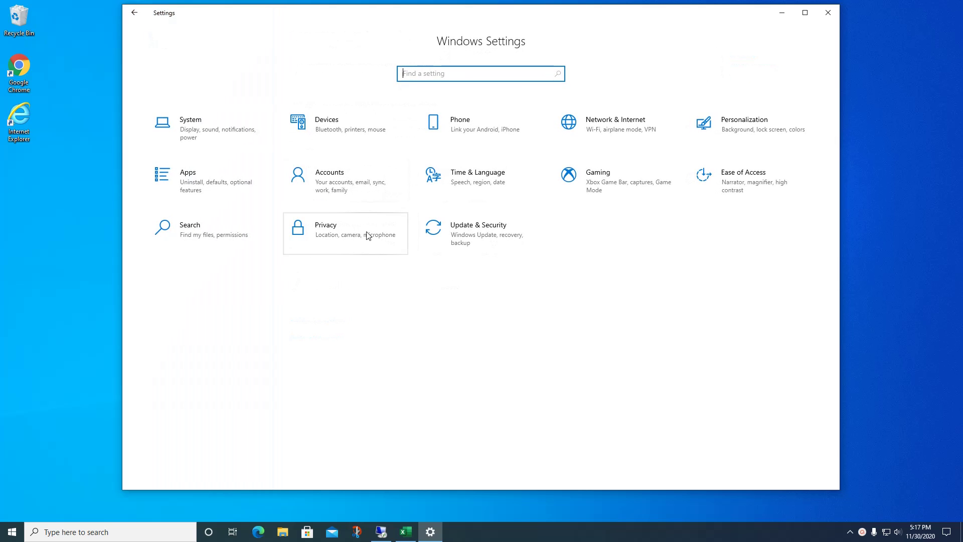
pyautogui.click(368, 235)
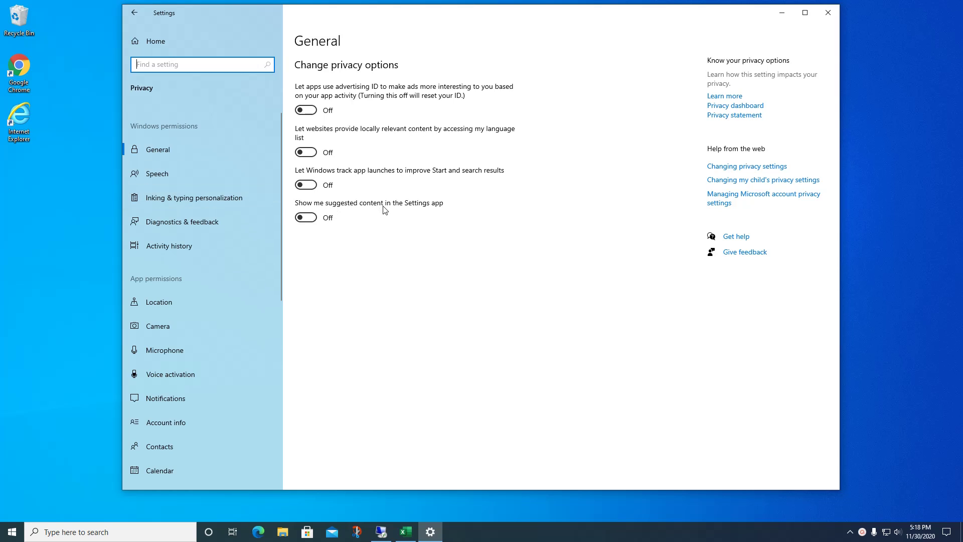
pyautogui.click(144, 178)
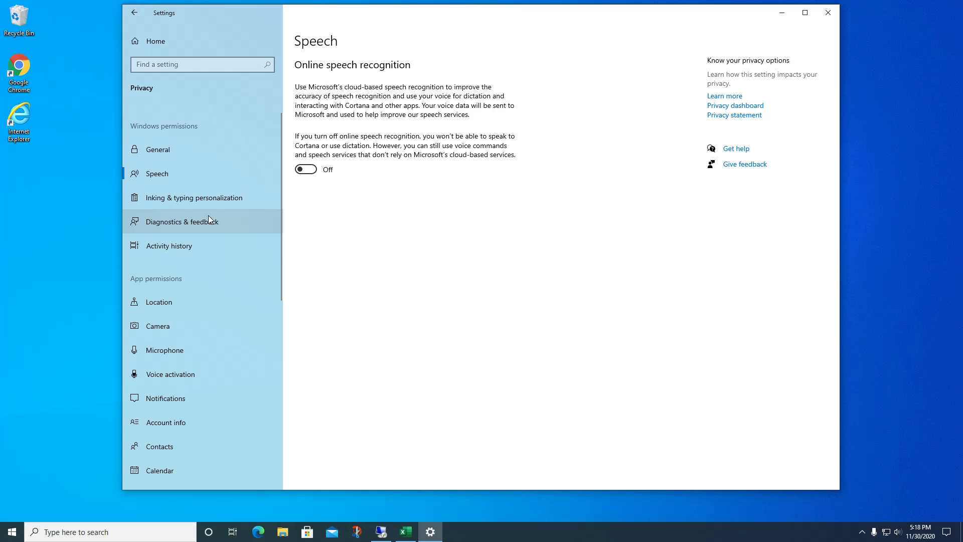
pyautogui.click(197, 197)
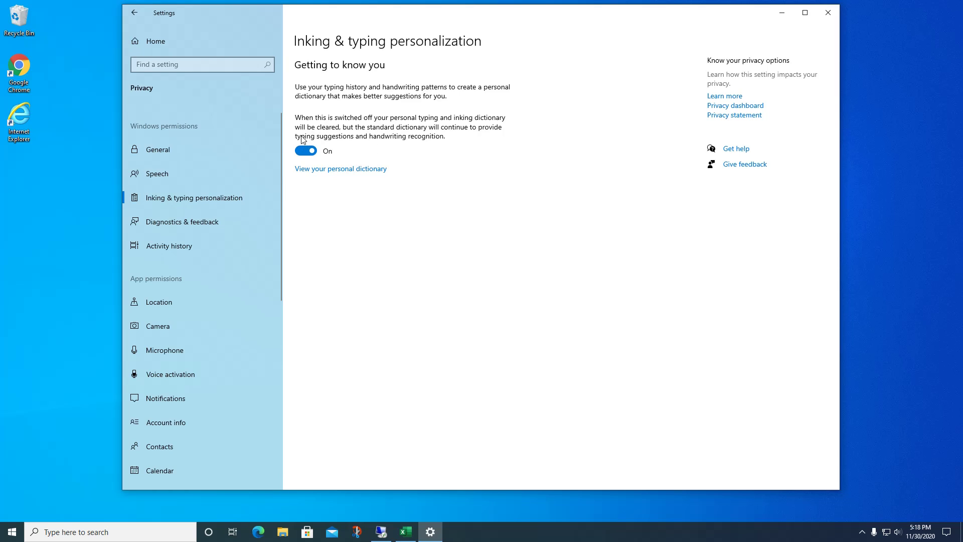
pyautogui.click(301, 153)
# - Review the Diagnostics & feedback privacy settings and choose Never for how often Windows should ask for feedback
pyautogui.click(171, 228)
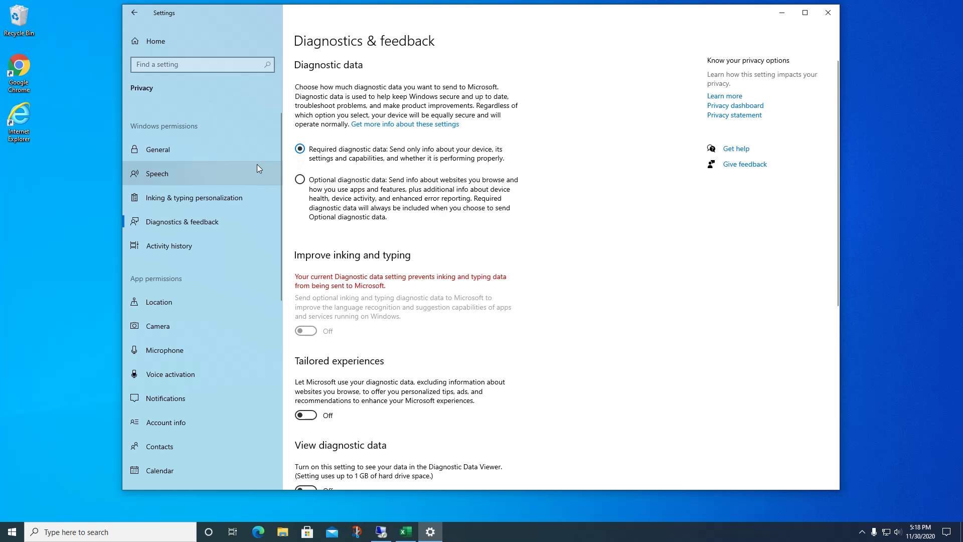
pyautogui.scroll(-5, 270, 222)
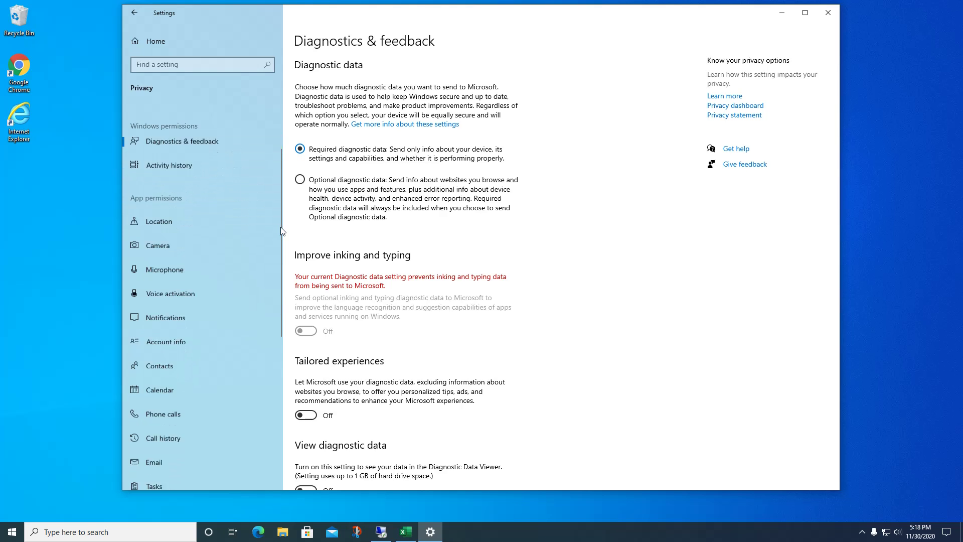
pyautogui.scroll(-5, 461, 268)
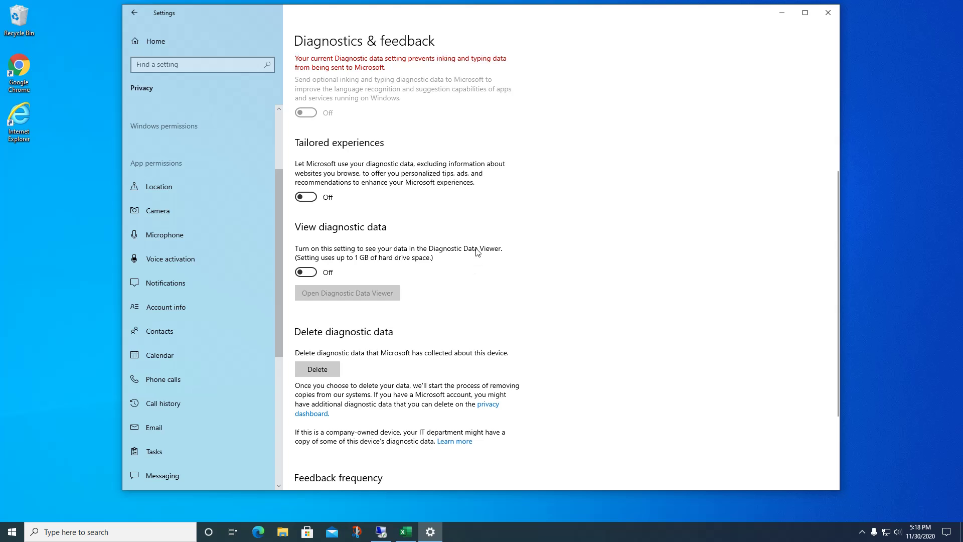
pyautogui.scroll(-2, 477, 252)
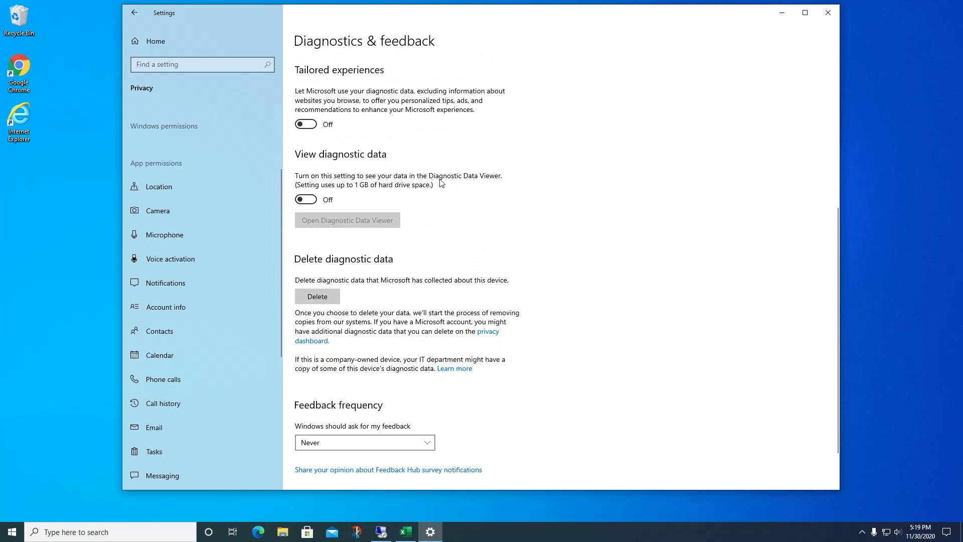
pyautogui.scroll(-2, 385, 242)
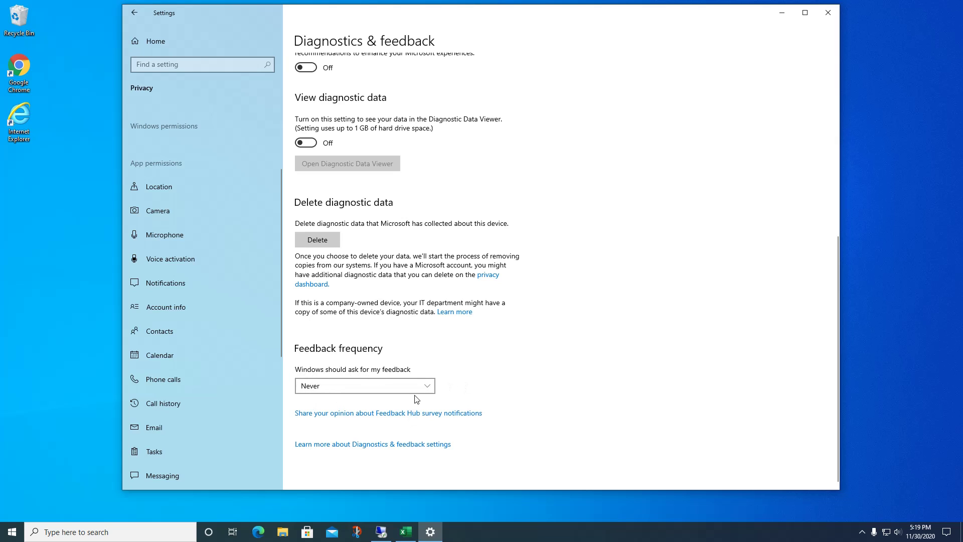
pyautogui.click(428, 387)
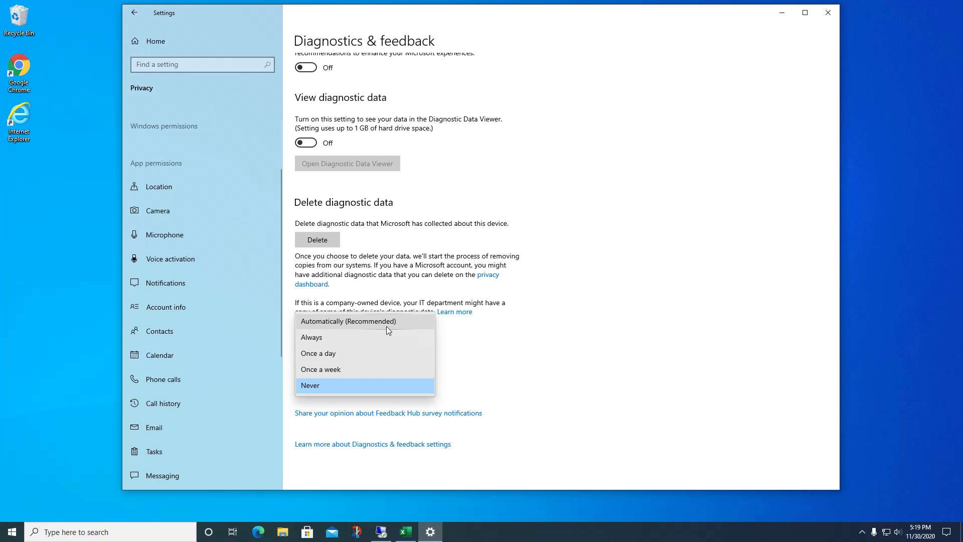
pyautogui.click(337, 391)
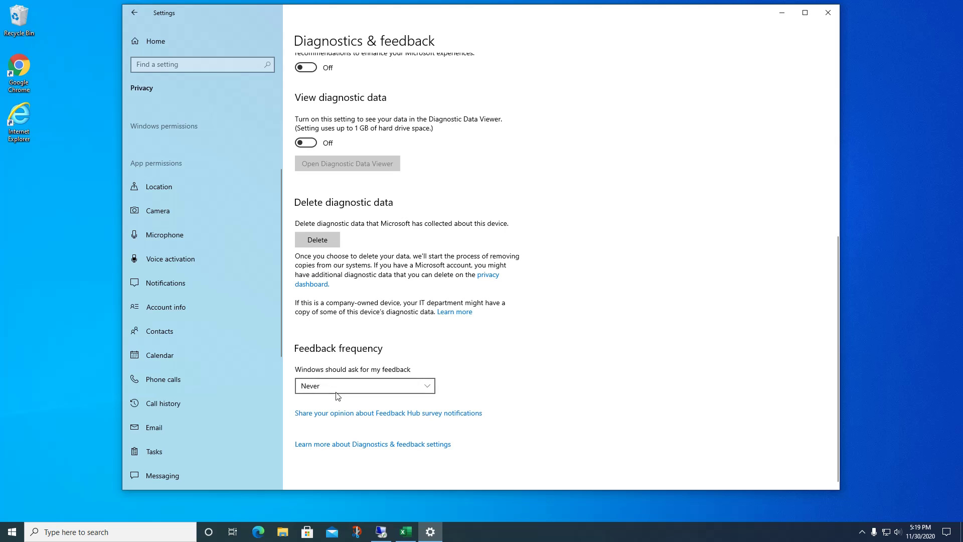
pyautogui.scroll(5, 551, 196)
pyautogui.scroll(2, 552, 195)
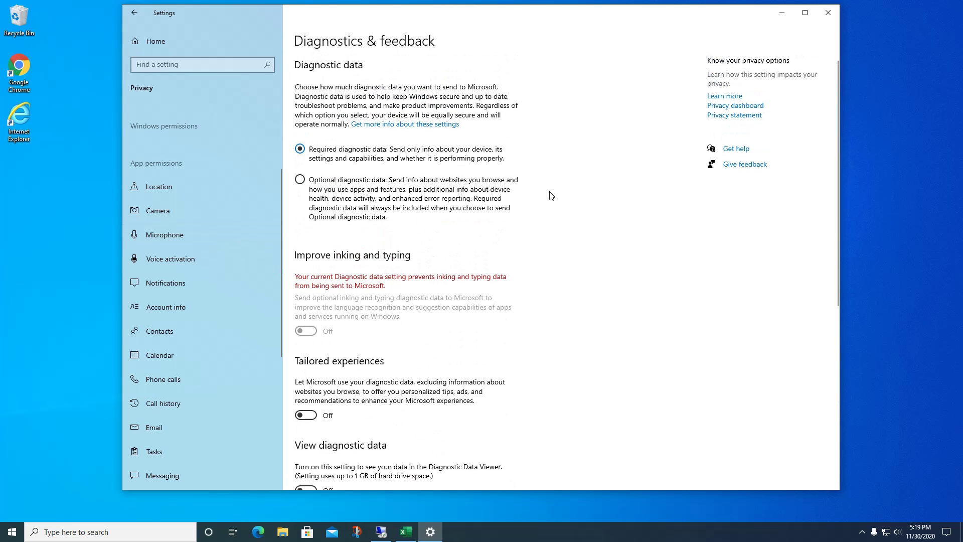
pyautogui.scroll(2, 267, 120)
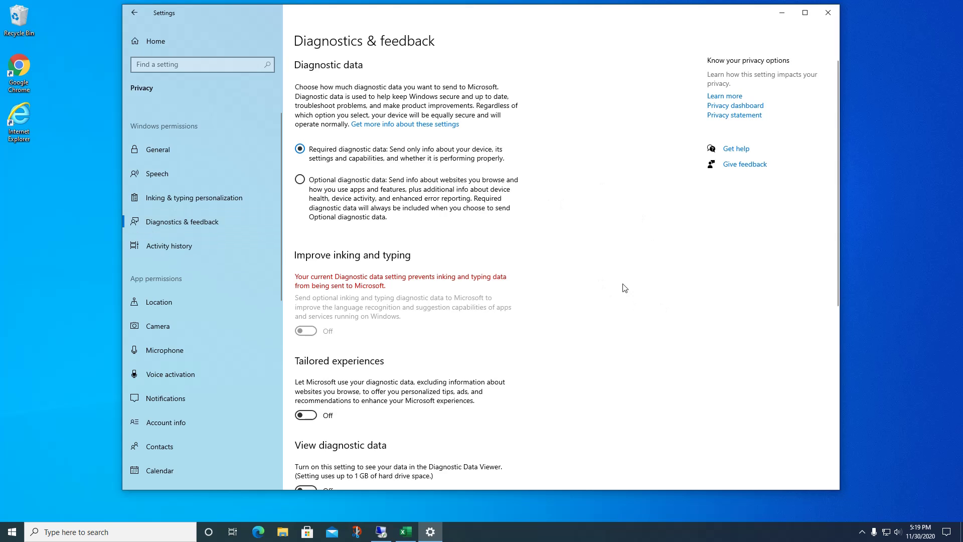
# - Examine the Activity history and Location privacy settings, including default location, location history and app access
pyautogui.click(185, 250)
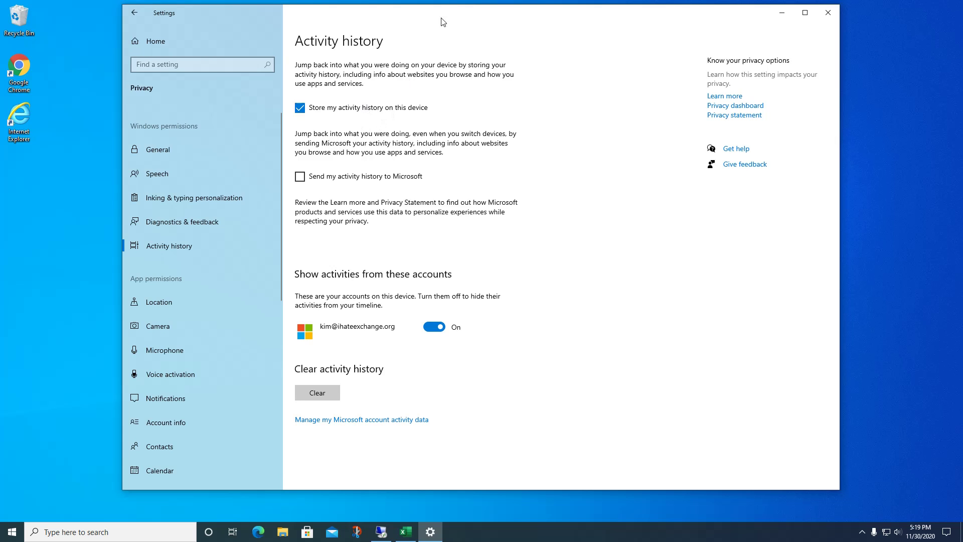
pyautogui.moveTo(585, 14); pyautogui.dragTo(599, 31)
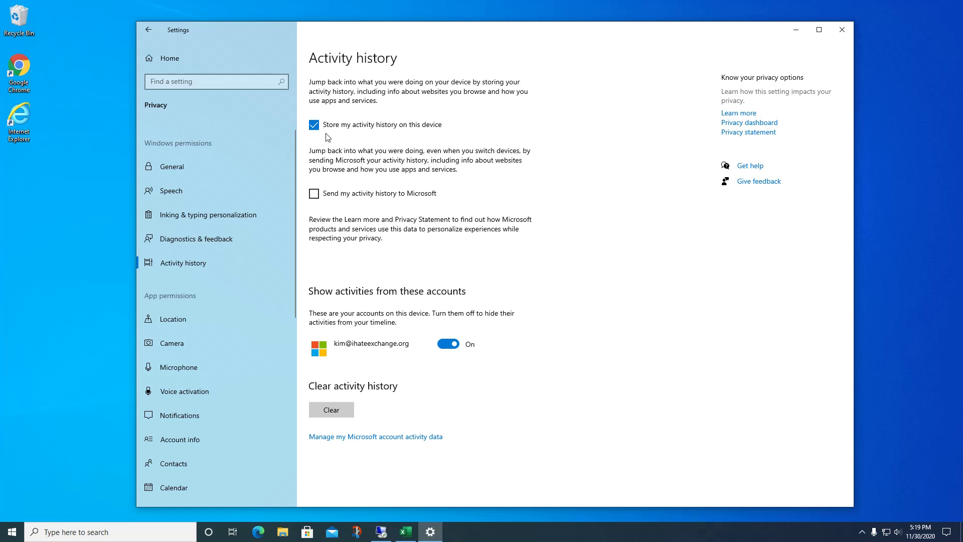
pyautogui.click(176, 324)
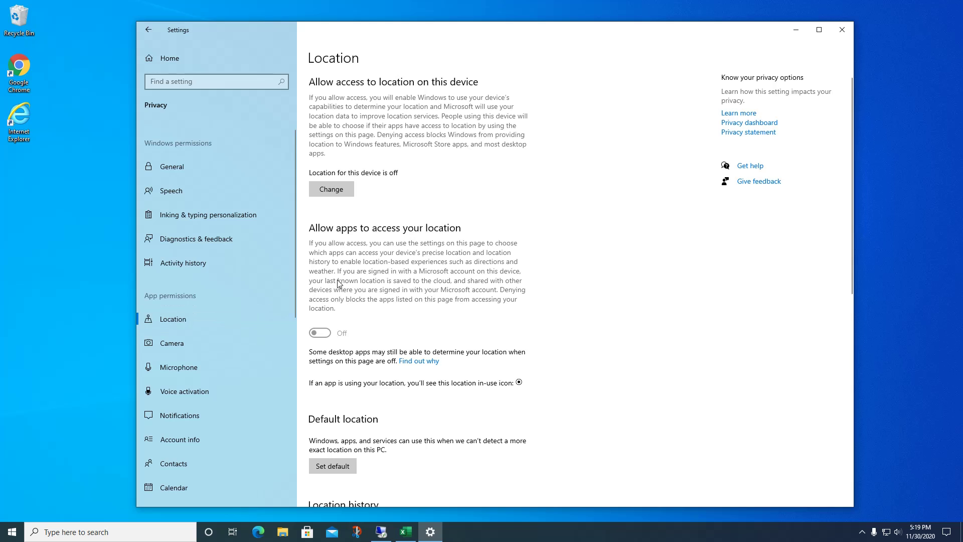
pyautogui.scroll(-3, 343, 279)
pyautogui.scroll(-4, 344, 282)
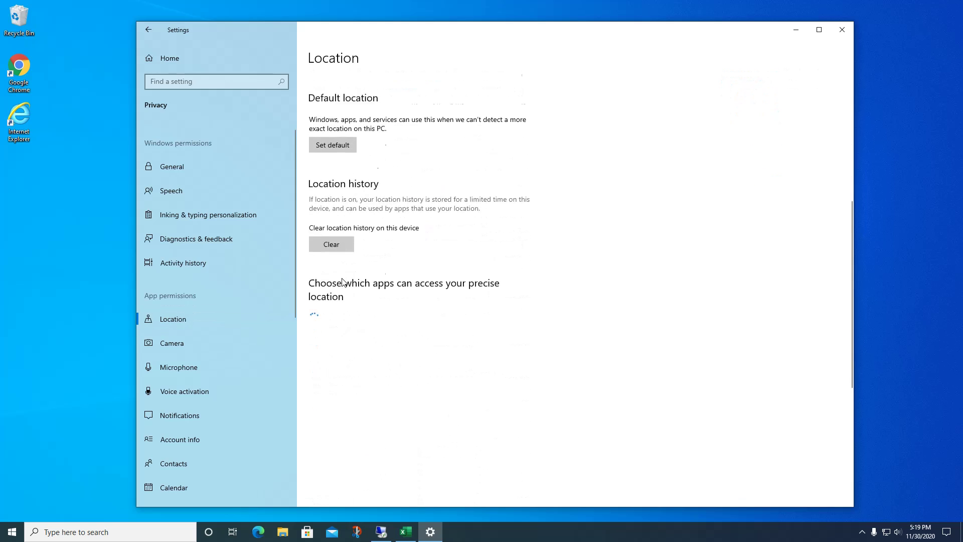
pyautogui.scroll(7, 343, 281)
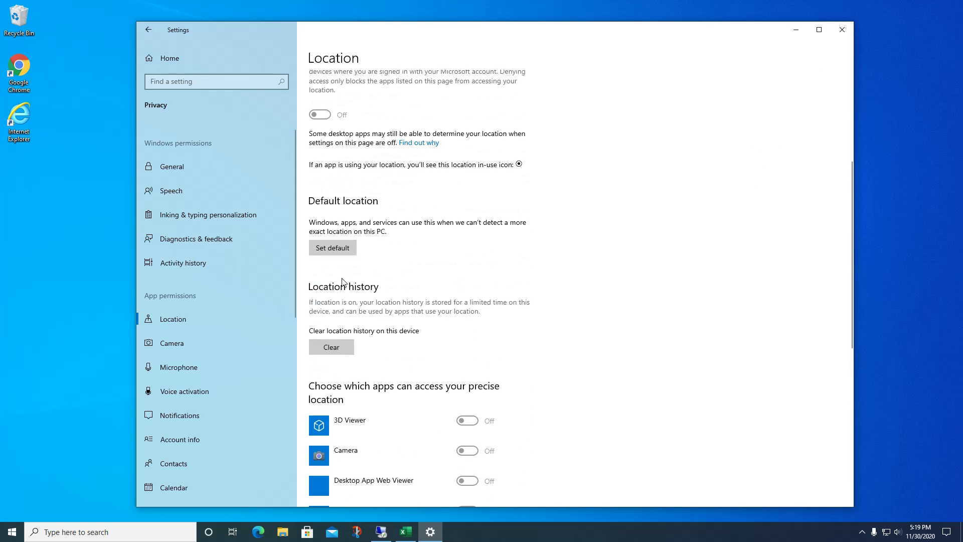
pyautogui.scroll(-2, 343, 282)
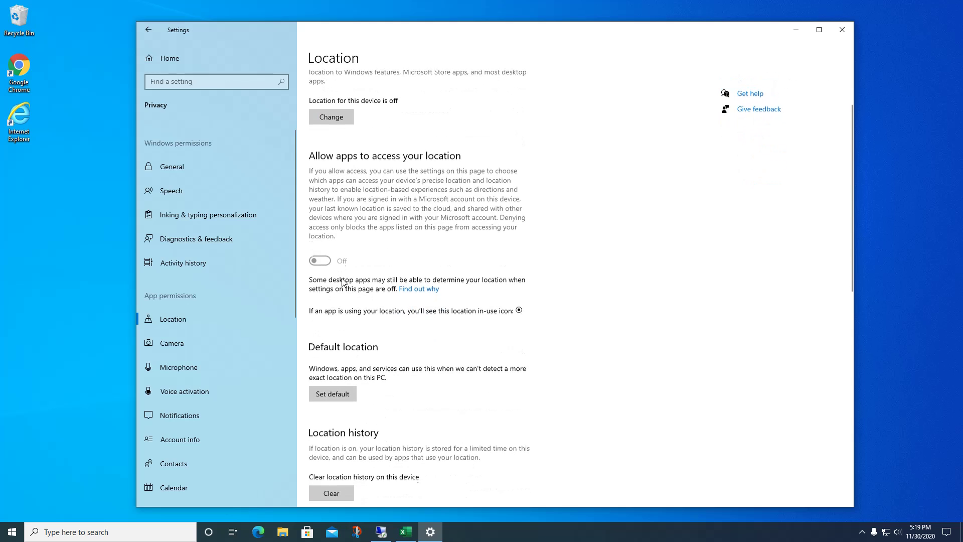
# - Review the app location permissions, then turn on location access for this device and allow apps to access the location
pyautogui.scroll(-2, 336, 282)
pyautogui.scroll(-5, 336, 282)
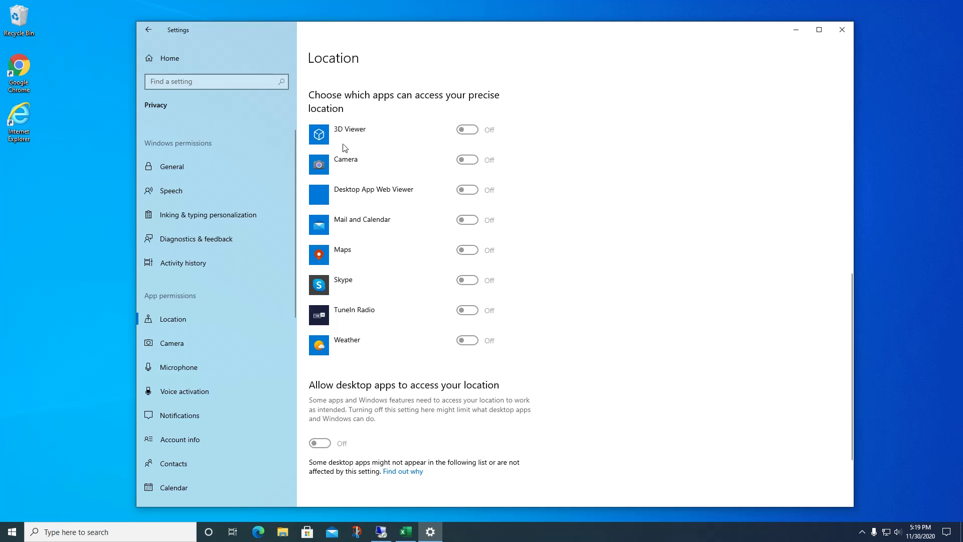
pyautogui.scroll(1, 315, 141)
pyautogui.scroll(6, 315, 141)
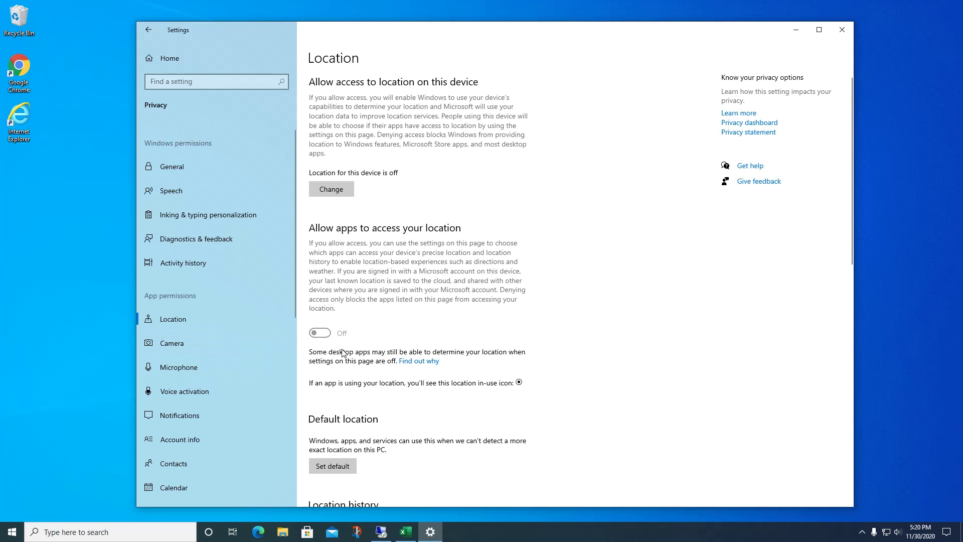
pyautogui.click(340, 194)
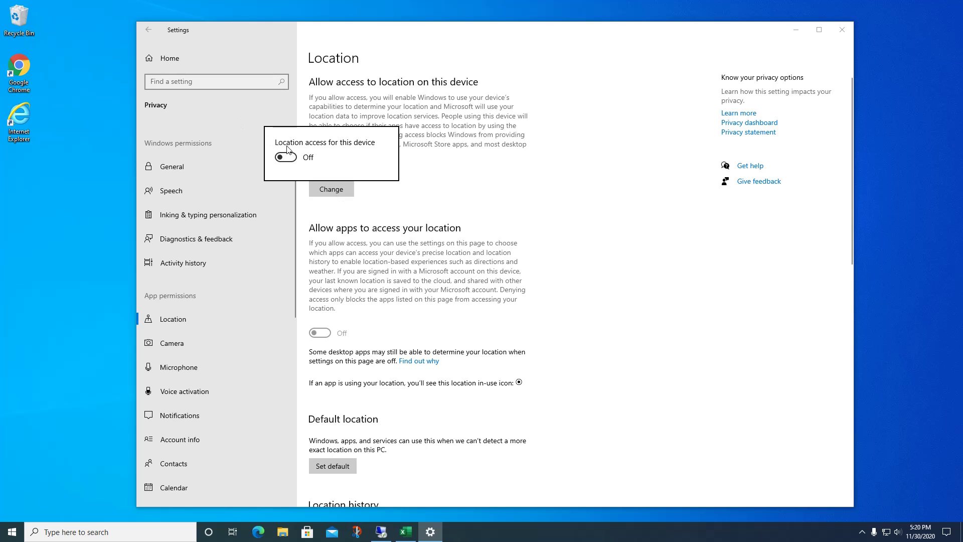
pyautogui.click(286, 158)
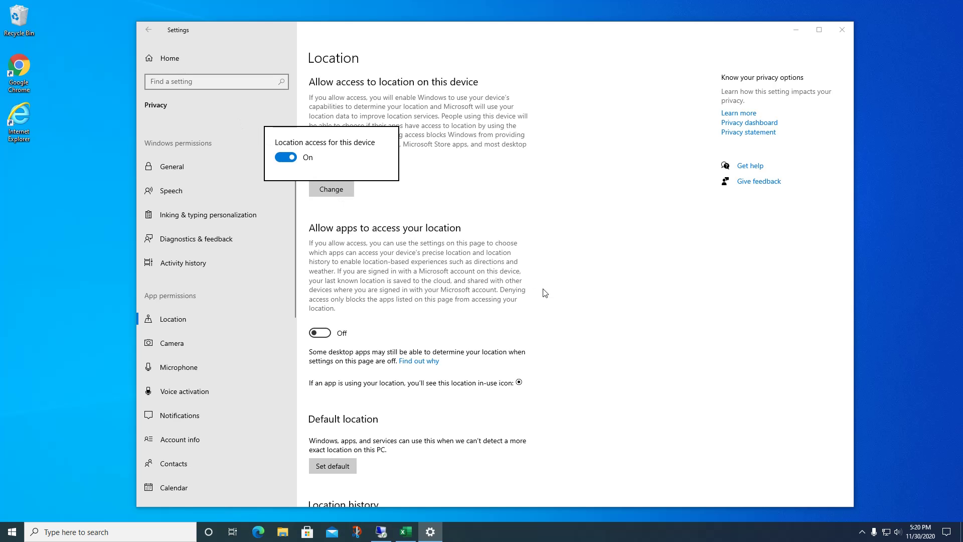
pyautogui.click(447, 194)
pyautogui.click(326, 333)
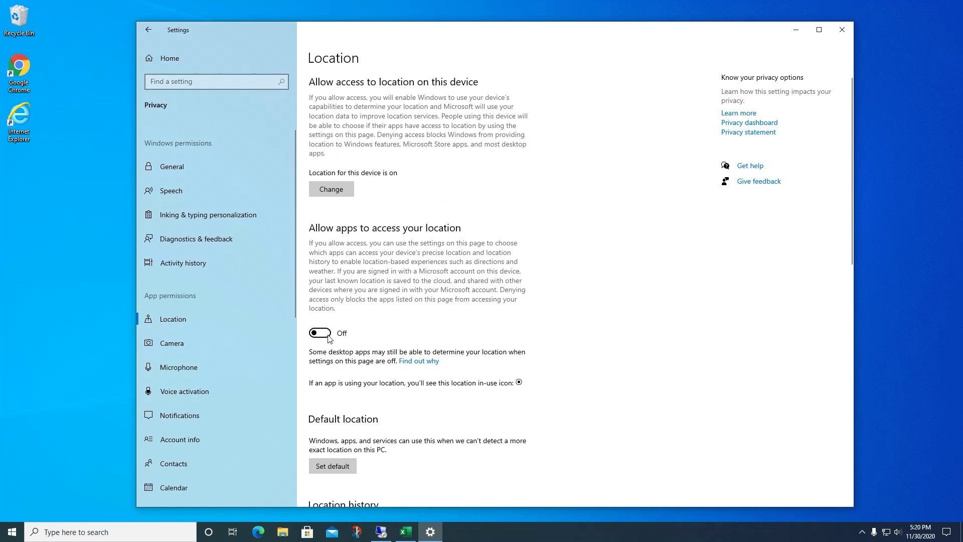
# - Turn off precise location access for Skype and 3D Viewer, leaving Camera off as well
pyautogui.scroll(-9, 426, 427)
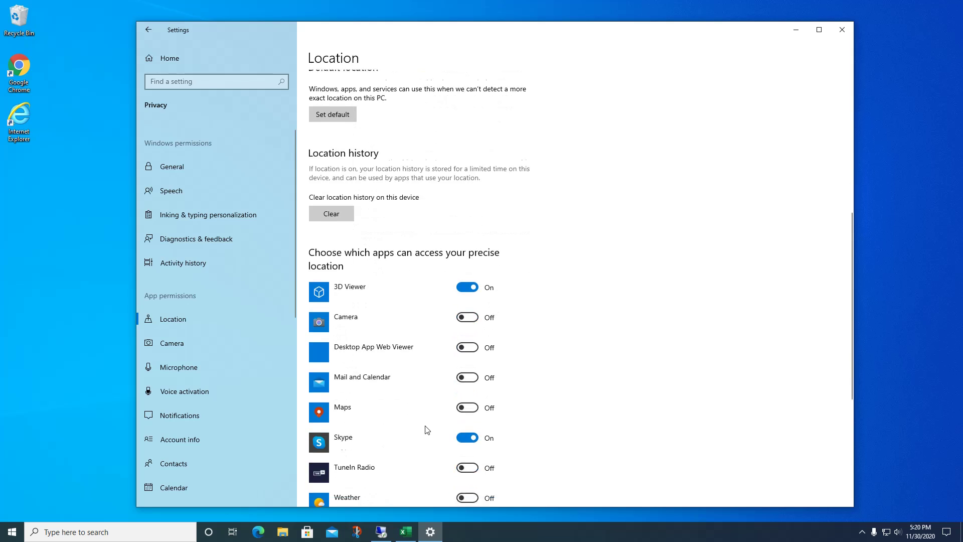
pyautogui.click(461, 353)
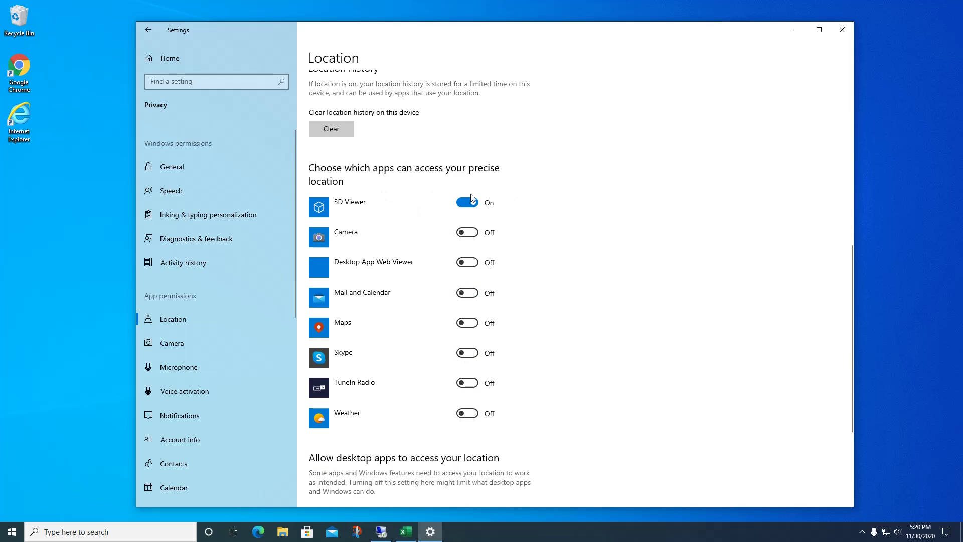
pyautogui.click(462, 206)
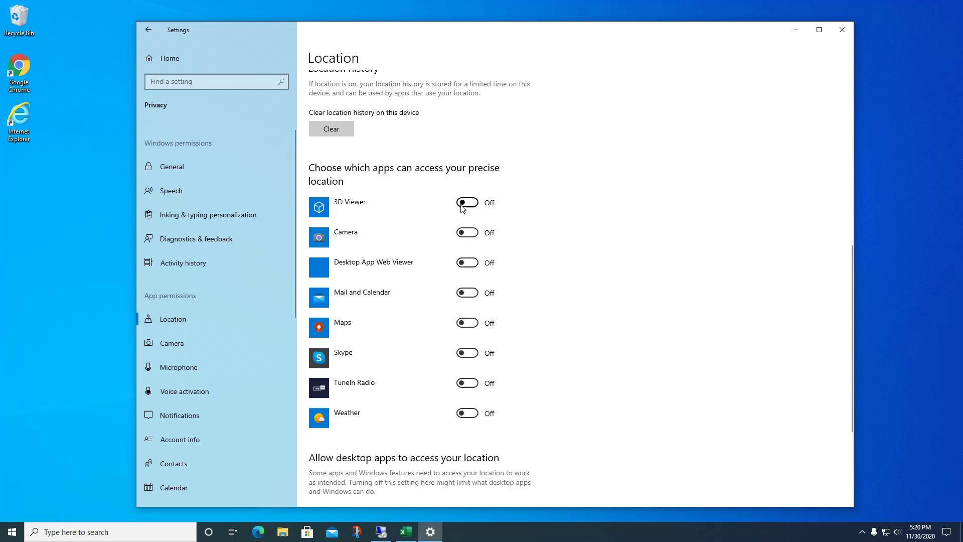
pyautogui.click(476, 236)
pyautogui.click(467, 235)
pyautogui.scroll(8, 465, 226)
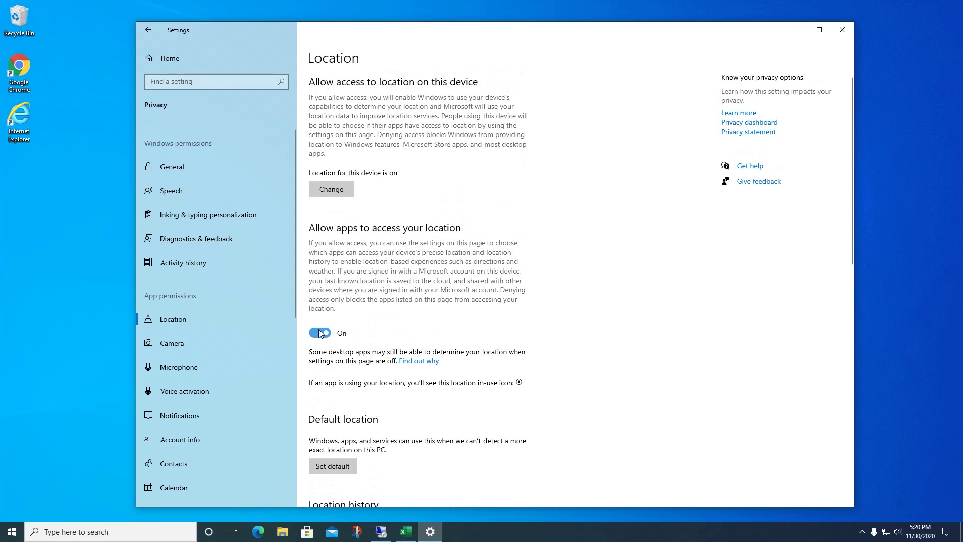
# - Turn off app access to the location and switch off location access for this device
pyautogui.click(321, 333)
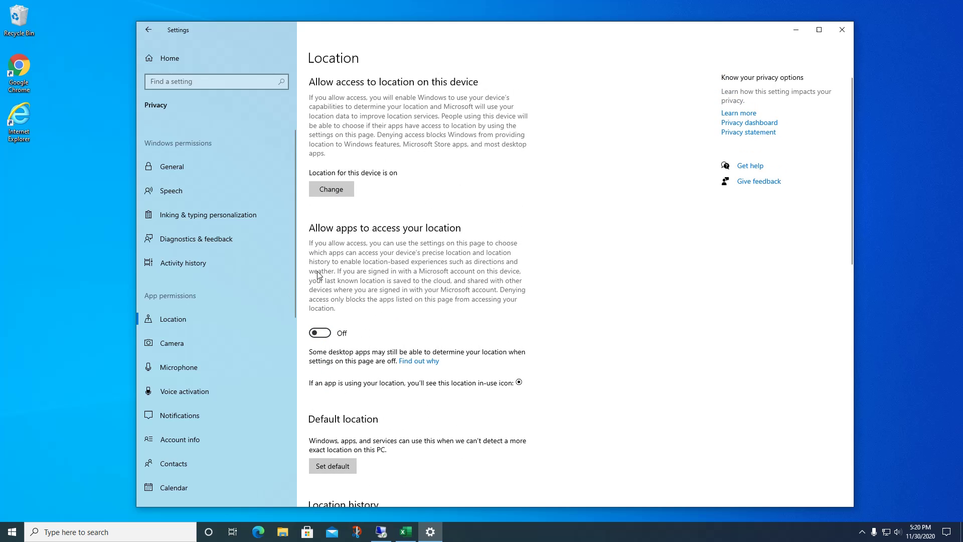
pyautogui.click(326, 193)
pyautogui.click(280, 158)
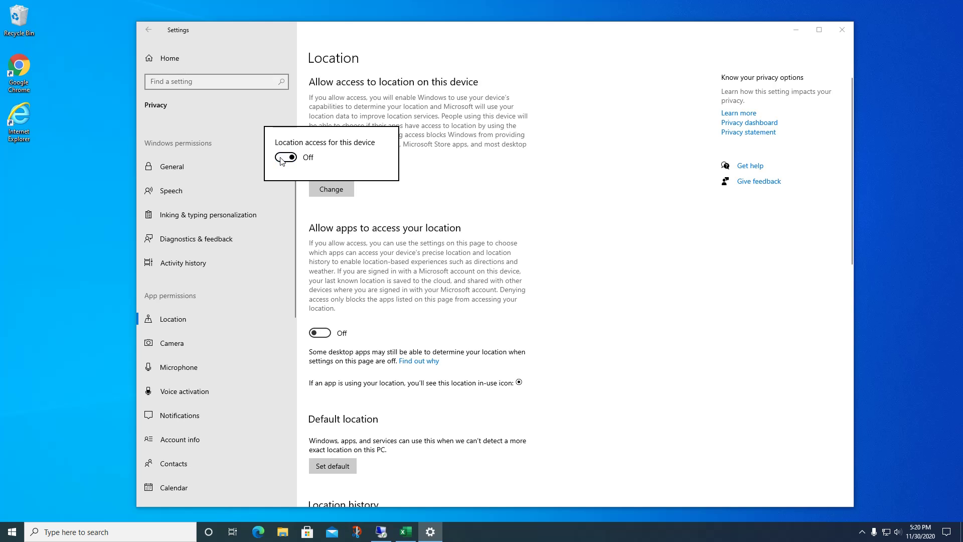
pyautogui.click(509, 169)
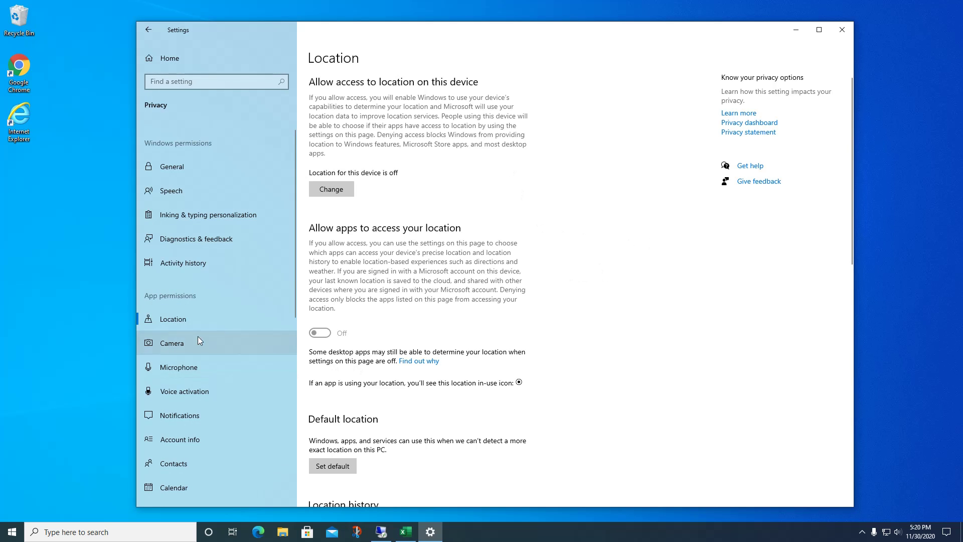
# - In the Camera privacy settings, turn off camera access for 3D Viewer, Feedback Hub, Skype and Xbox Game Bar
pyautogui.click(177, 345)
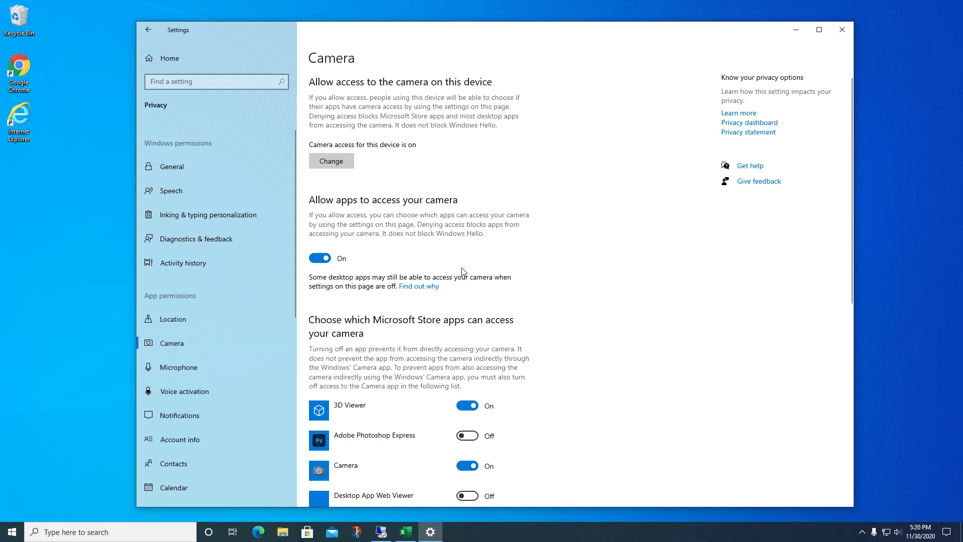
pyautogui.scroll(-2, 463, 270)
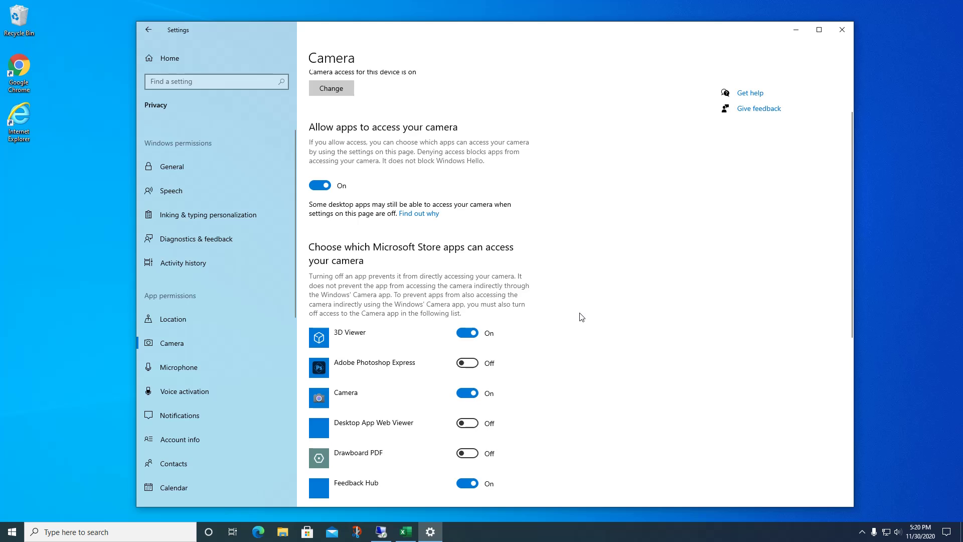
pyautogui.scroll(-2, 581, 317)
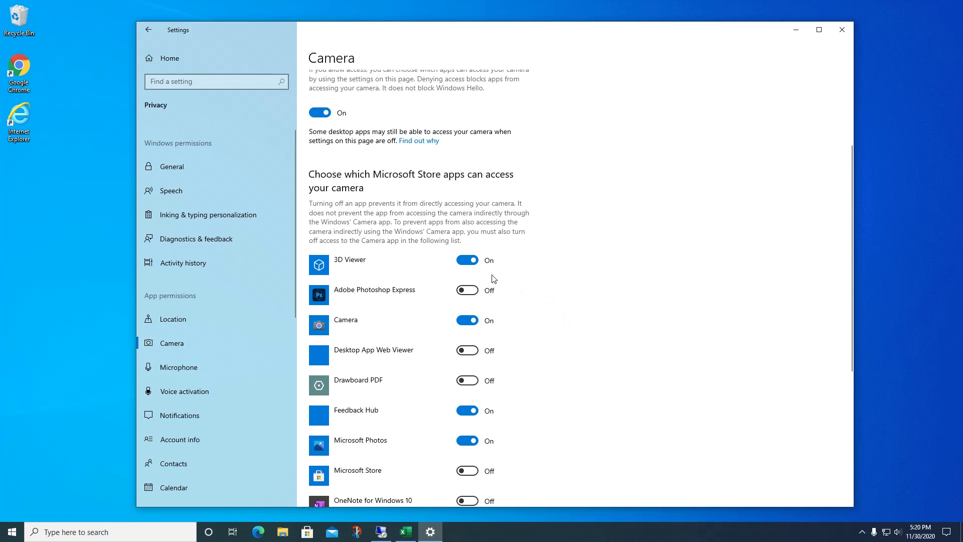
pyautogui.click(469, 266)
pyautogui.scroll(-4, 487, 324)
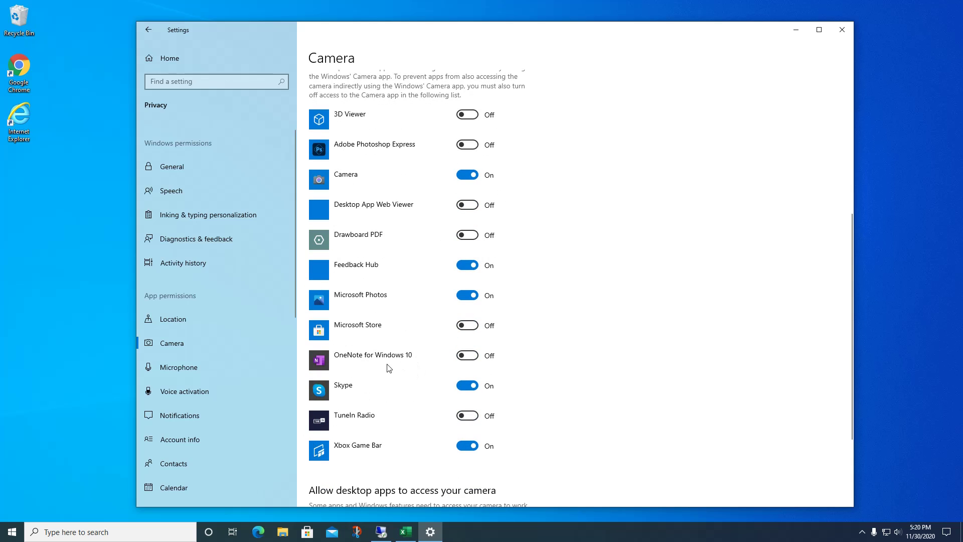
pyautogui.click(460, 267)
pyautogui.click(461, 385)
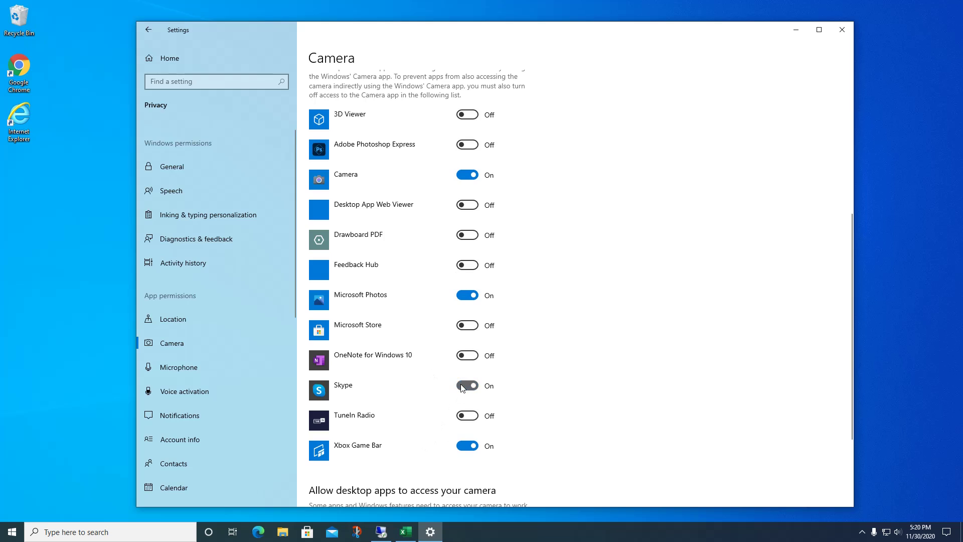
pyautogui.click(465, 445)
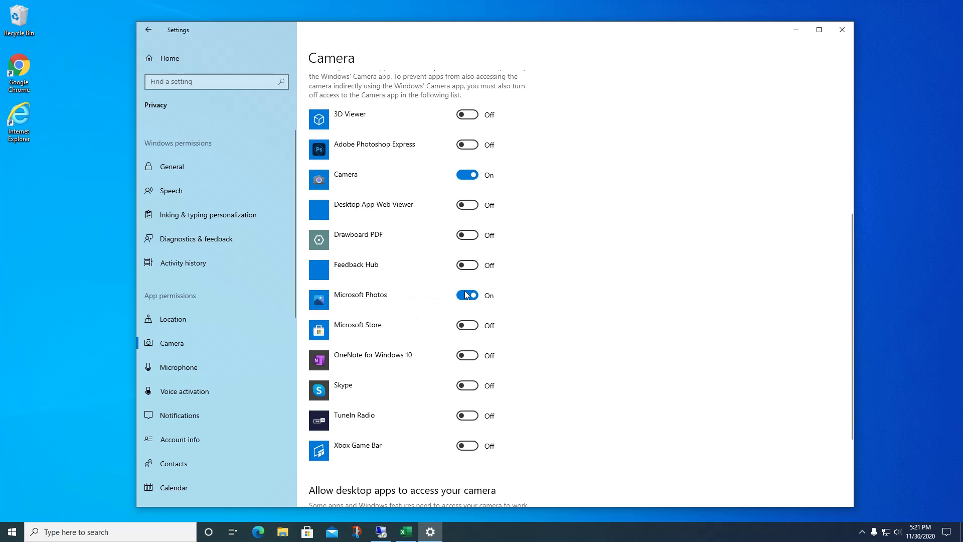
pyautogui.scroll(4, 397, 209)
pyautogui.scroll(-1, 404, 207)
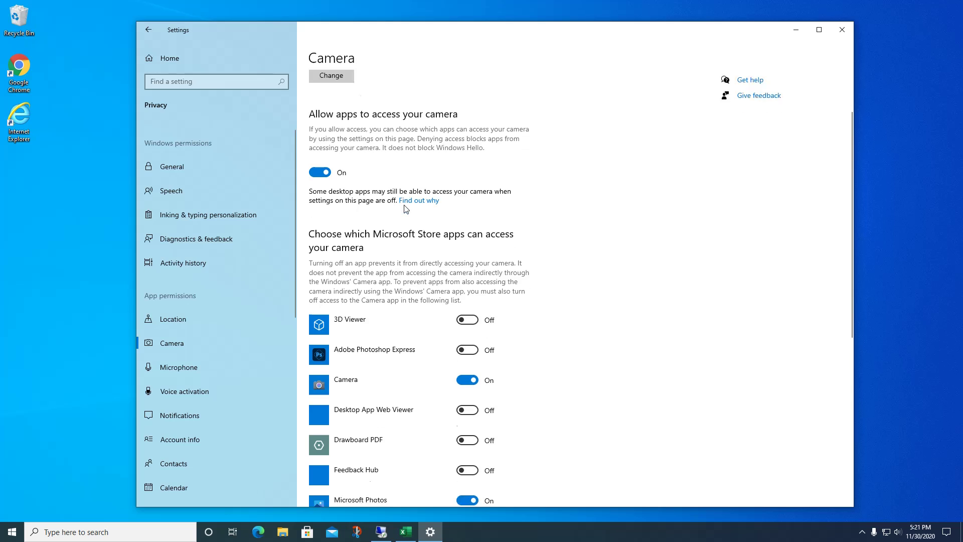
# - In the Microphone privacy settings, turn off microphone access for Microsoft Photos, Mixed Reality Portal, Skype and Xbox Game Bar
pyautogui.click(179, 366)
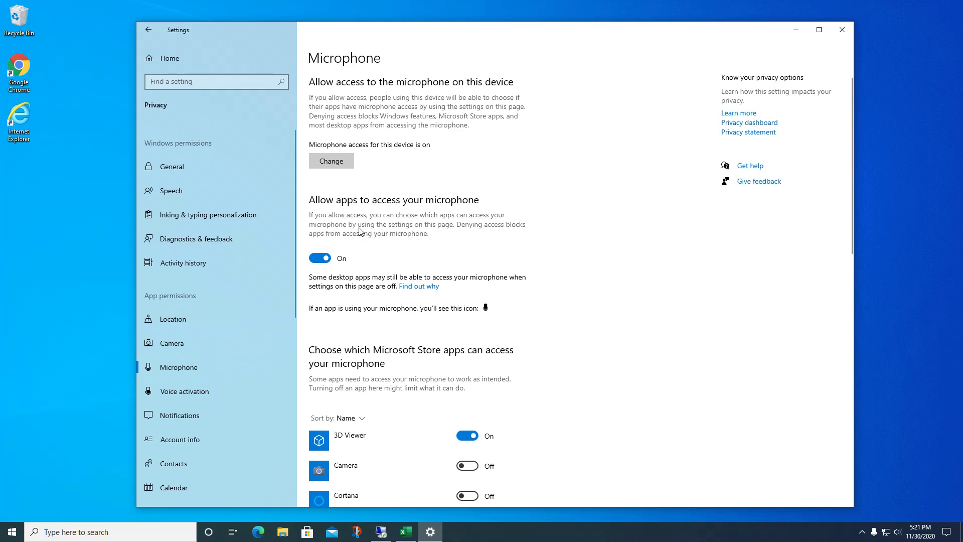
pyautogui.scroll(-2, 359, 231)
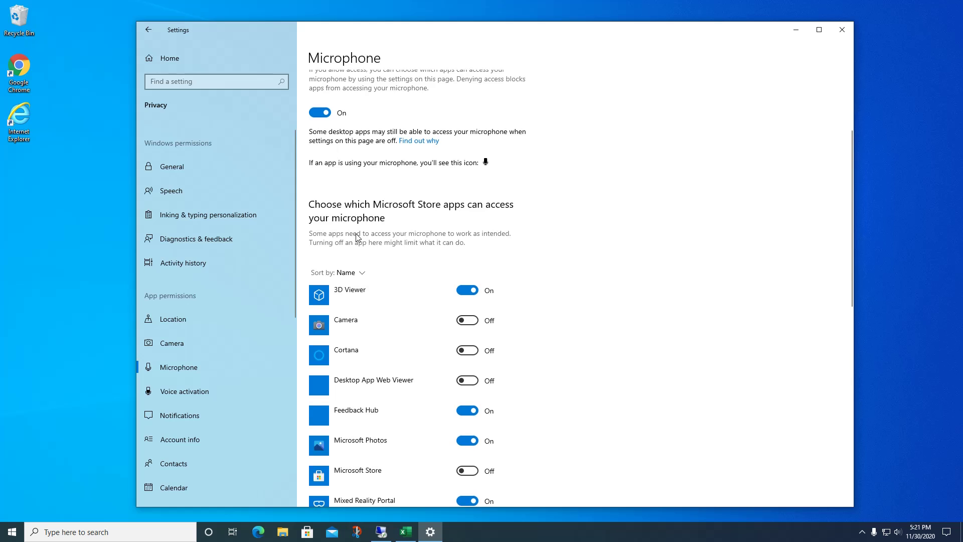
pyautogui.scroll(-1, 441, 236)
pyautogui.scroll(-1, 476, 258)
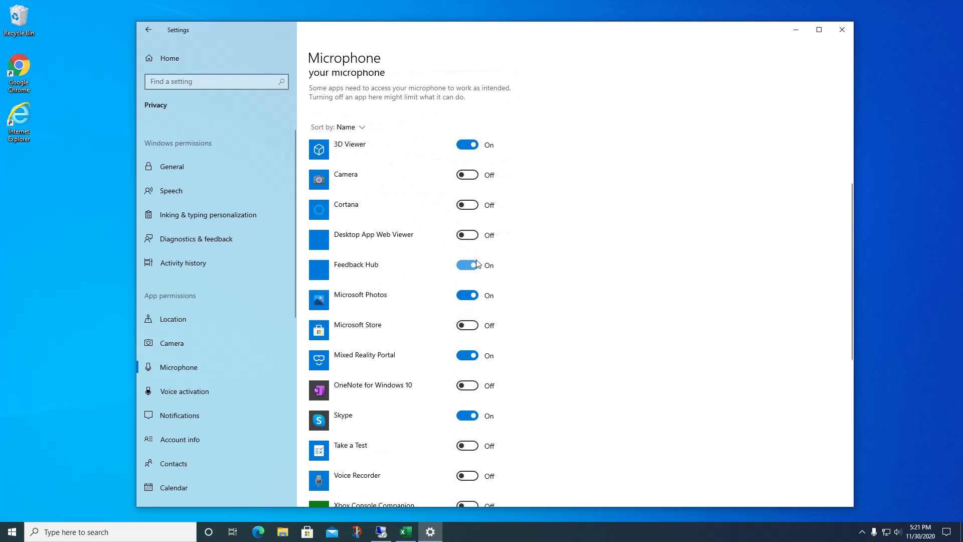
pyautogui.click(467, 297)
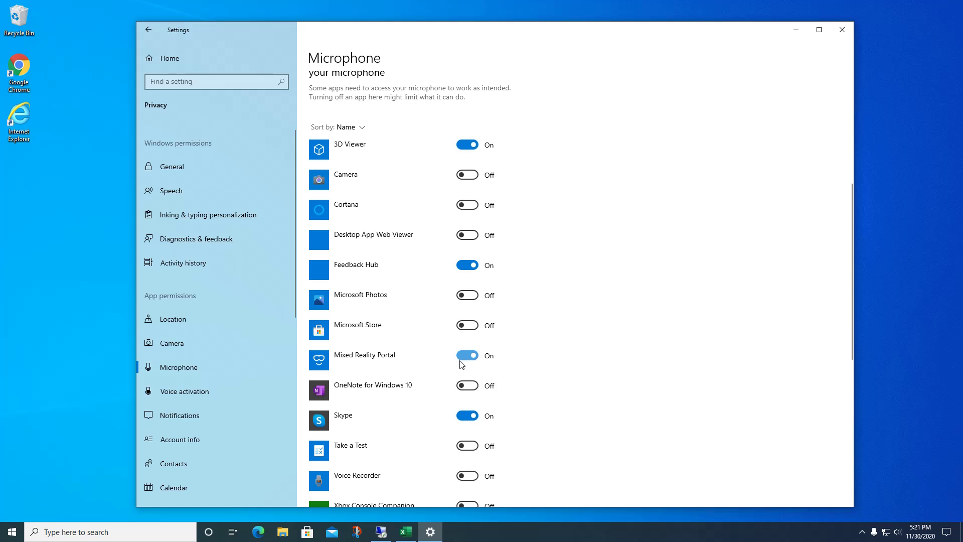
pyautogui.click(466, 355)
pyautogui.scroll(-3, 464, 361)
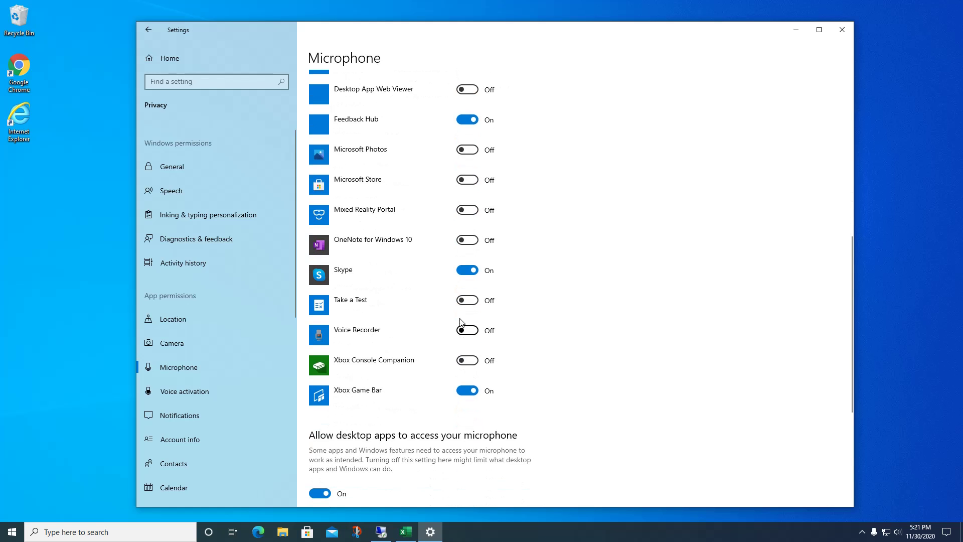
pyautogui.click(466, 274)
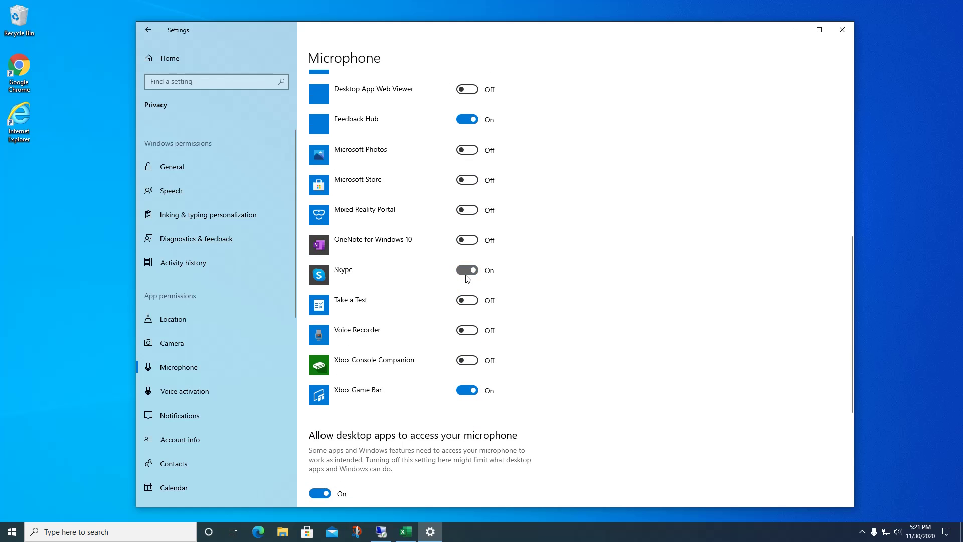
pyautogui.click(462, 392)
pyautogui.scroll(-2, 426, 381)
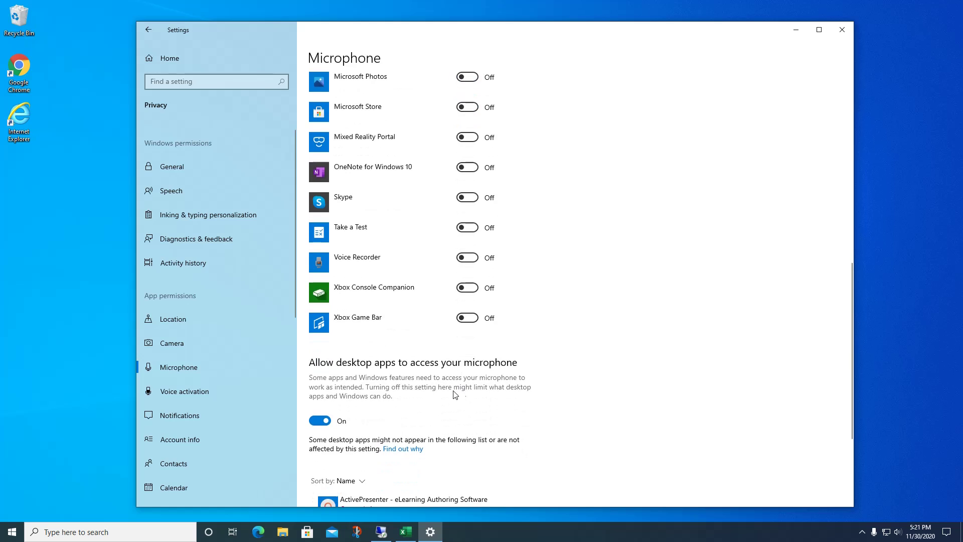
pyautogui.scroll(-2, 331, 291)
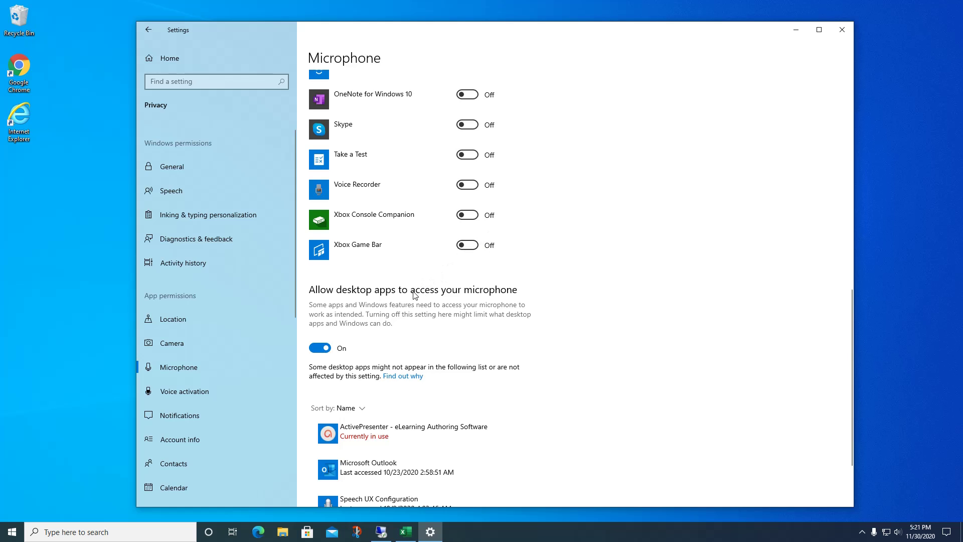
pyautogui.scroll(4, 414, 296)
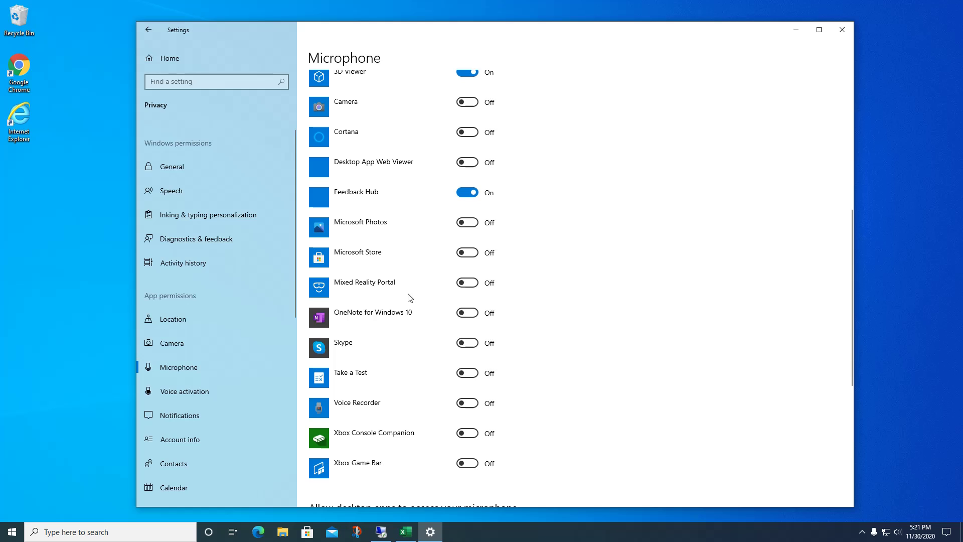
# - Examine the app access settings for Notifications, Account info, Contacts, Phone calls and Call history
pyautogui.scroll(-3, 227, 252)
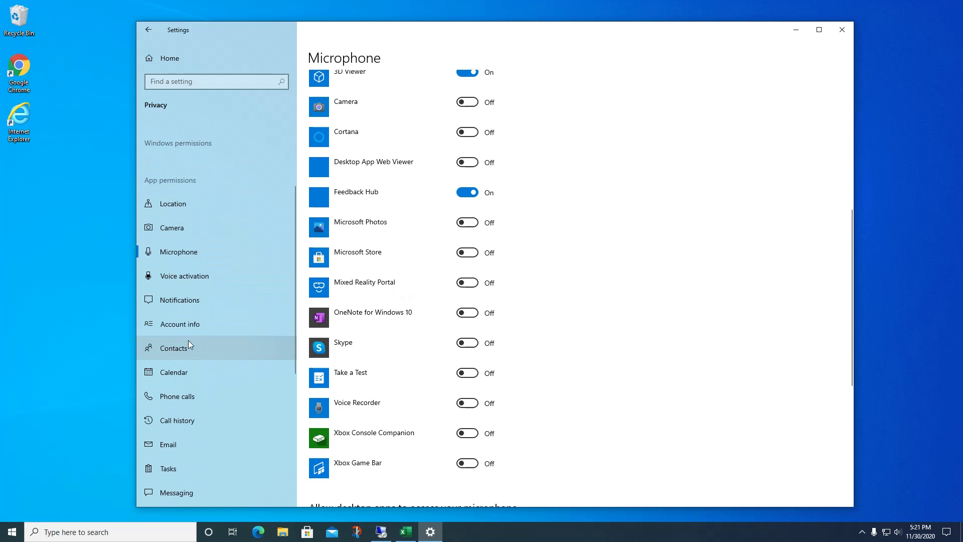
pyautogui.click(196, 303)
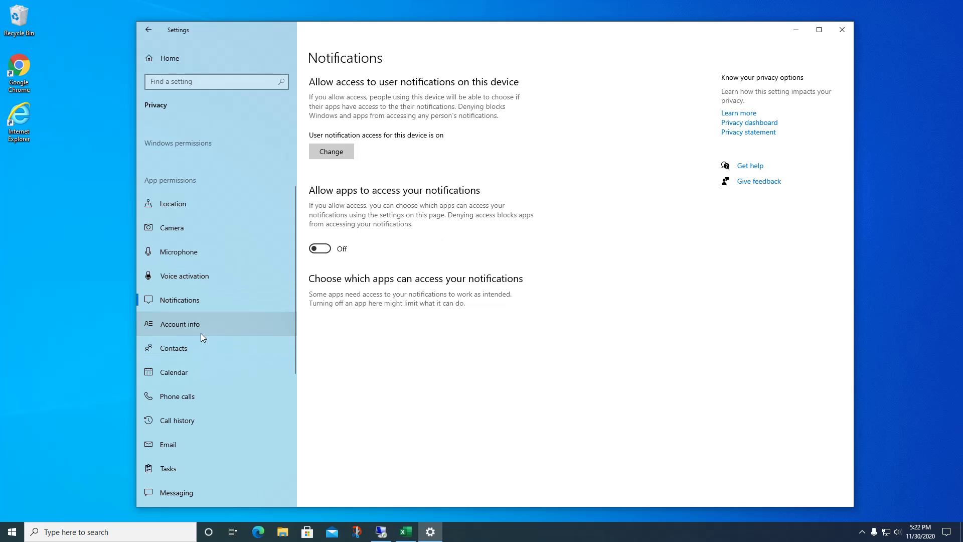
pyautogui.click(195, 321)
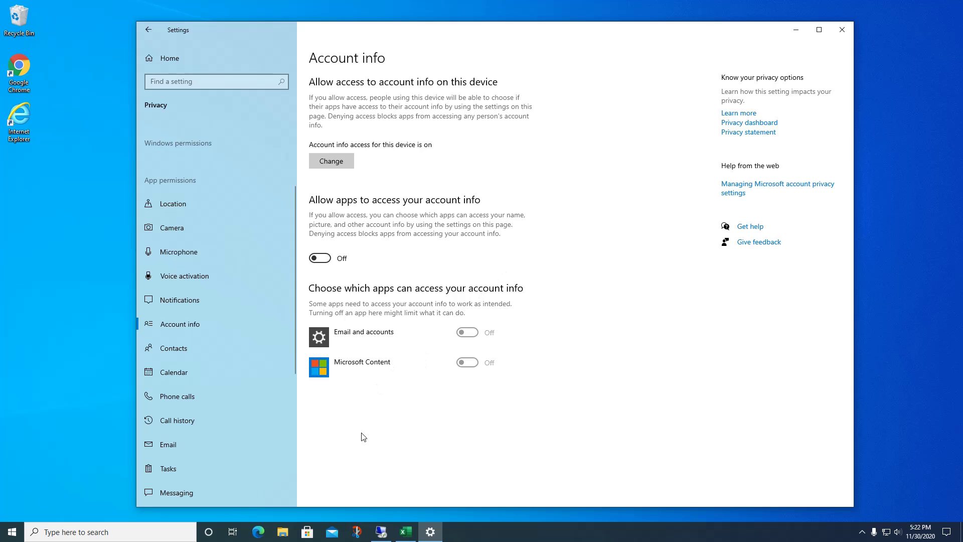
pyautogui.scroll(-3, 285, 303)
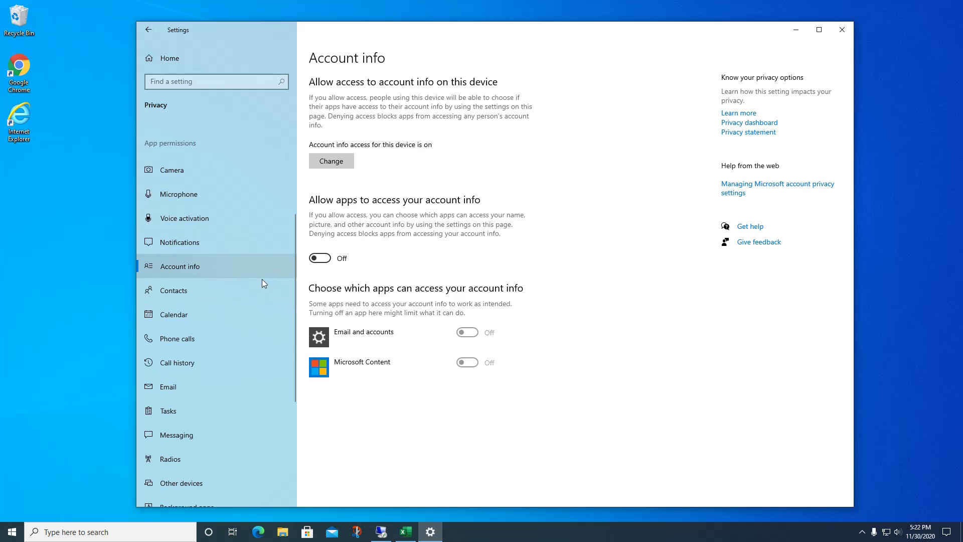
pyautogui.click(254, 296)
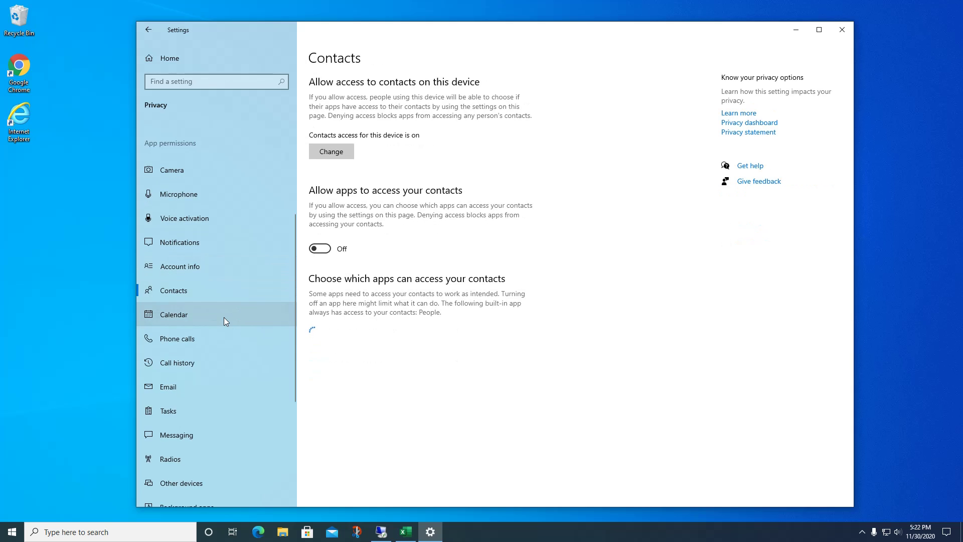
pyautogui.scroll(-3, 223, 317)
pyautogui.click(236, 282)
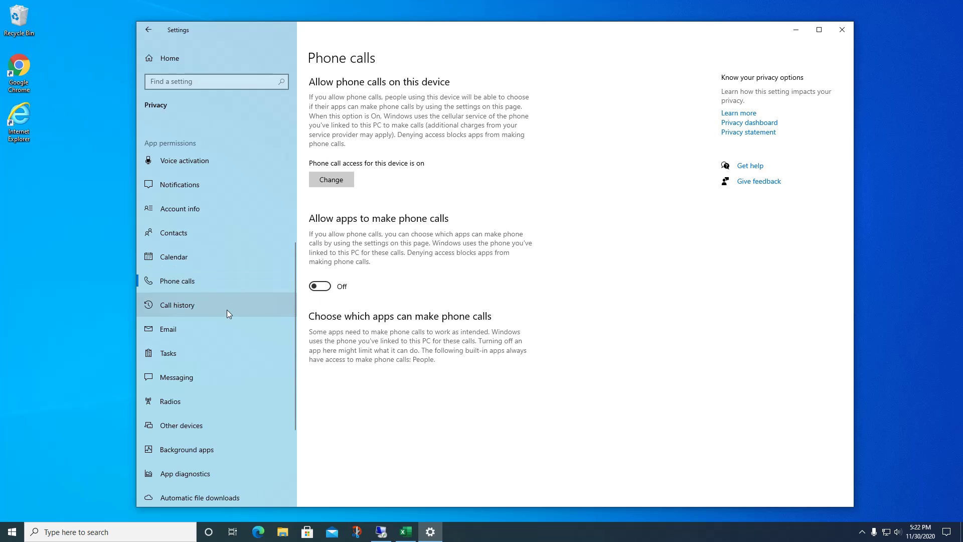
pyautogui.click(193, 311)
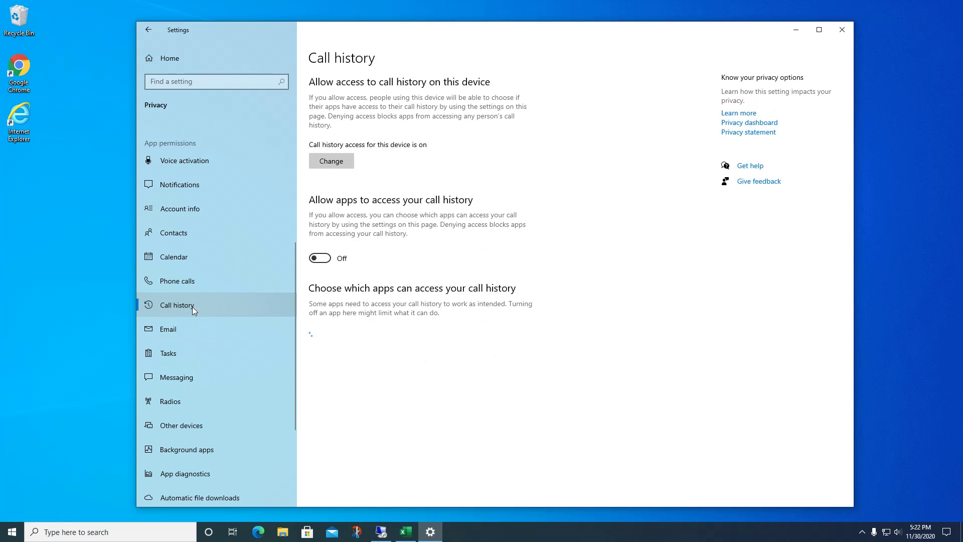
# - Examine the app access settings for Email, Tasks, Messaging, Radios and Other devices
pyautogui.click(172, 337)
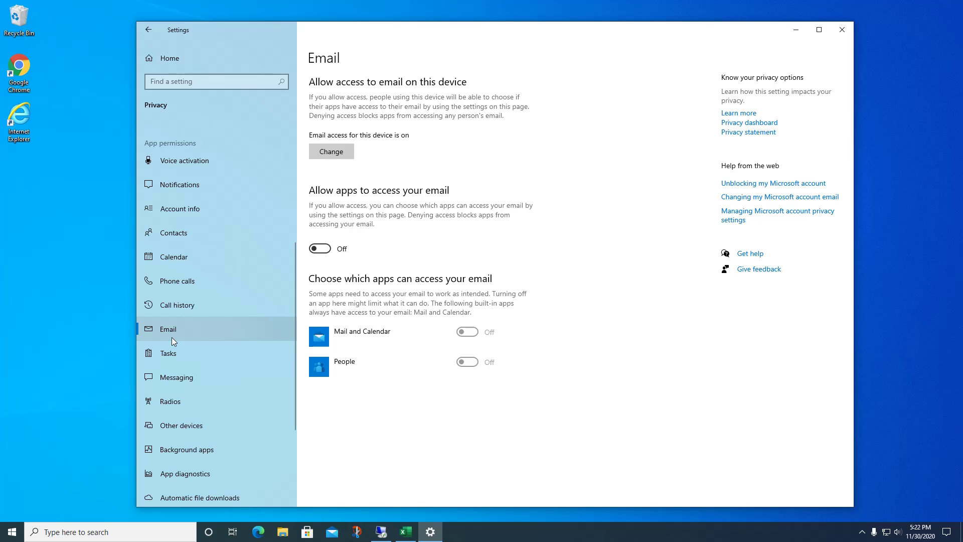
pyautogui.scroll(-2, 171, 338)
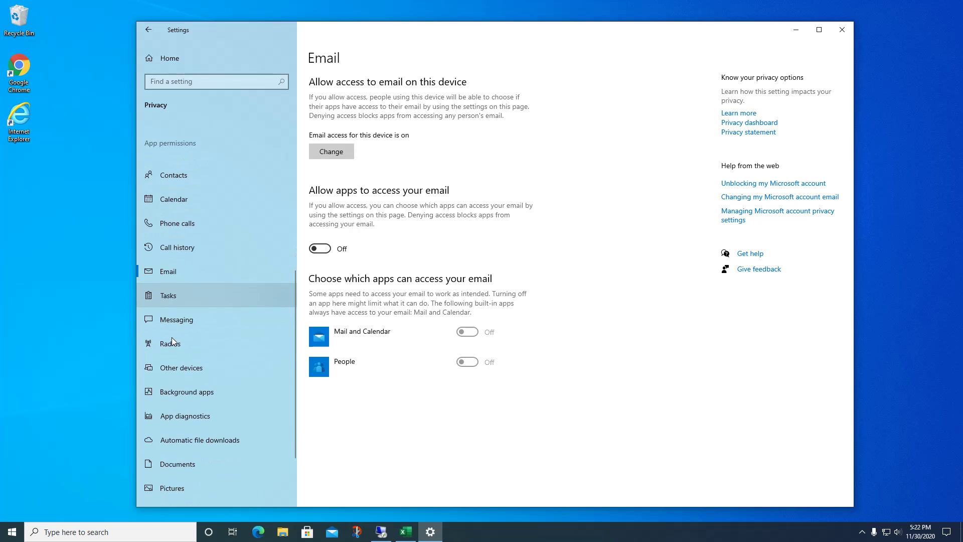
pyautogui.click(179, 293)
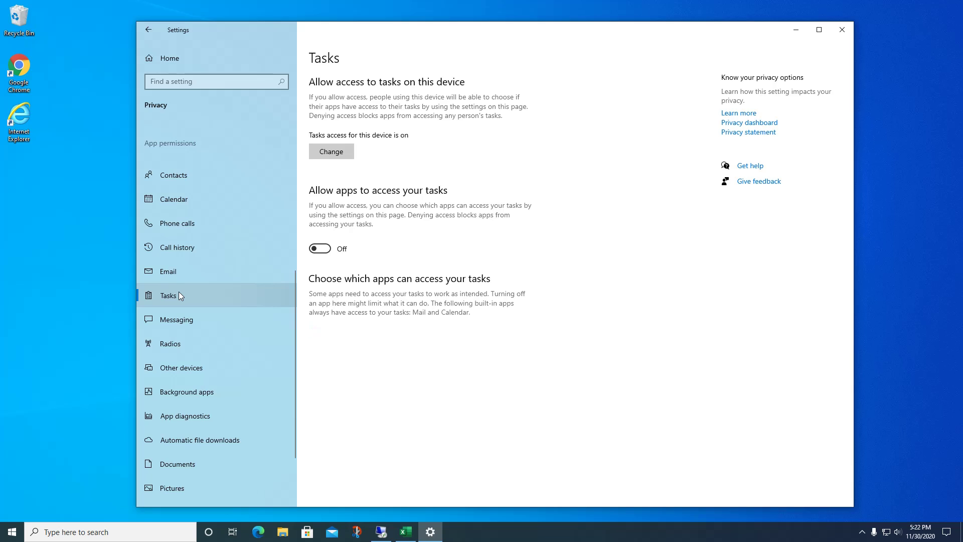
pyautogui.click(179, 319)
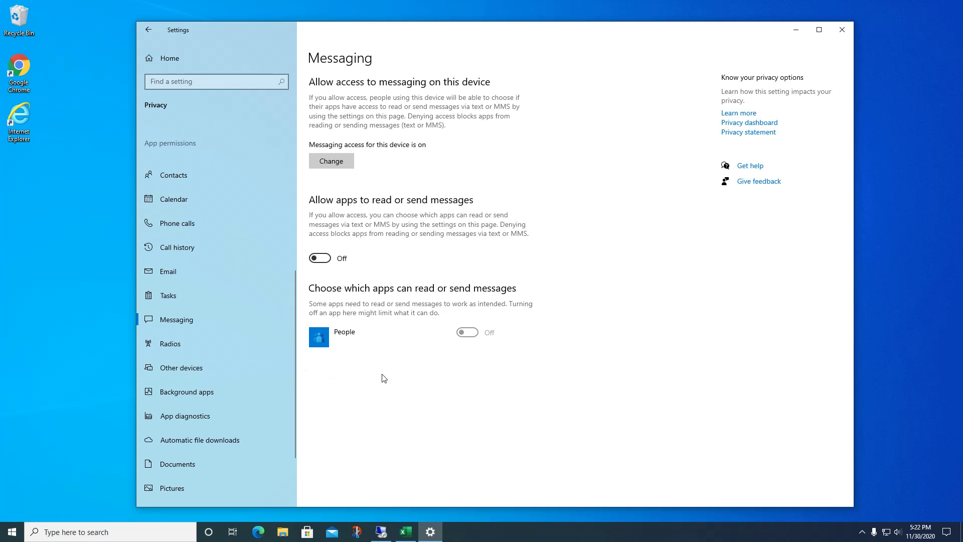
pyautogui.click(183, 342)
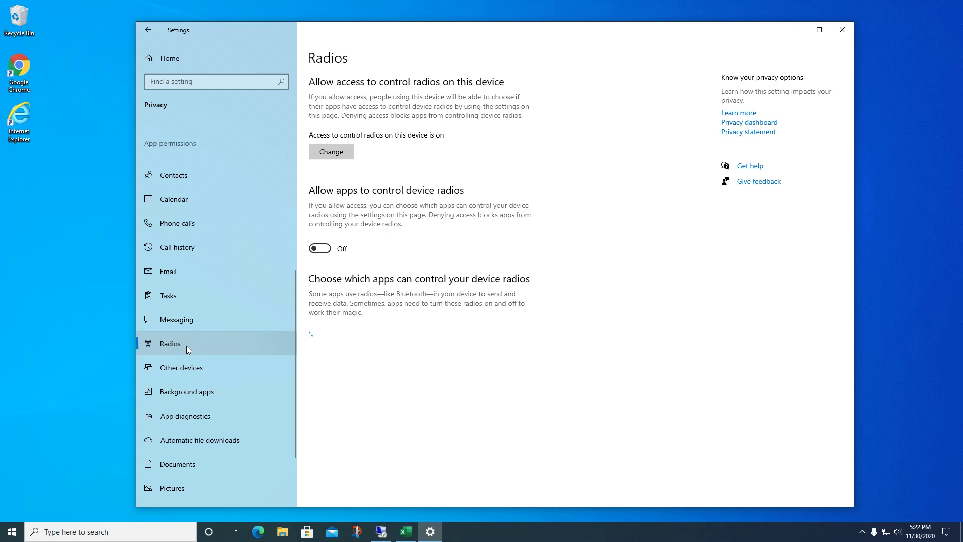
pyautogui.click(184, 372)
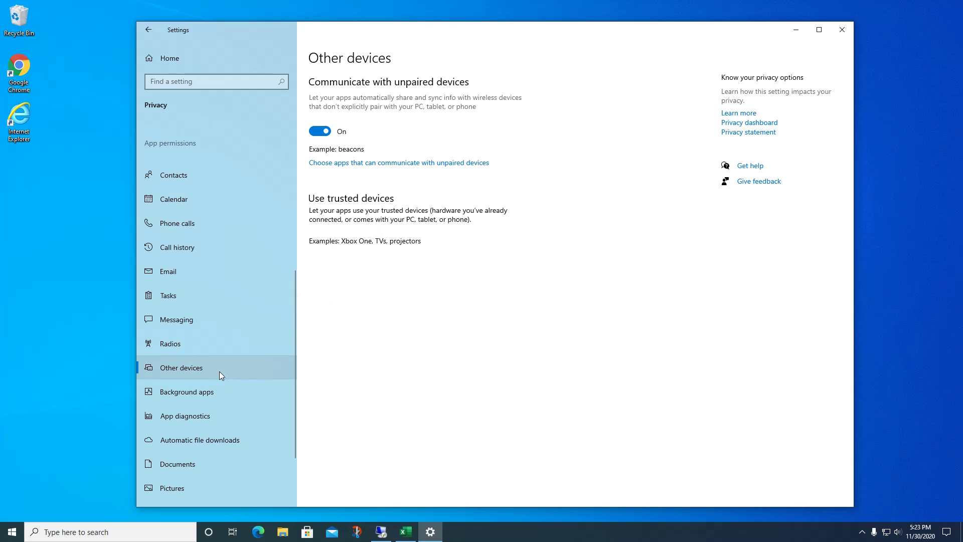
# - Examine the Background apps privacy settings and the list of apps that can run in the background
pyautogui.scroll(-2, 228, 373)
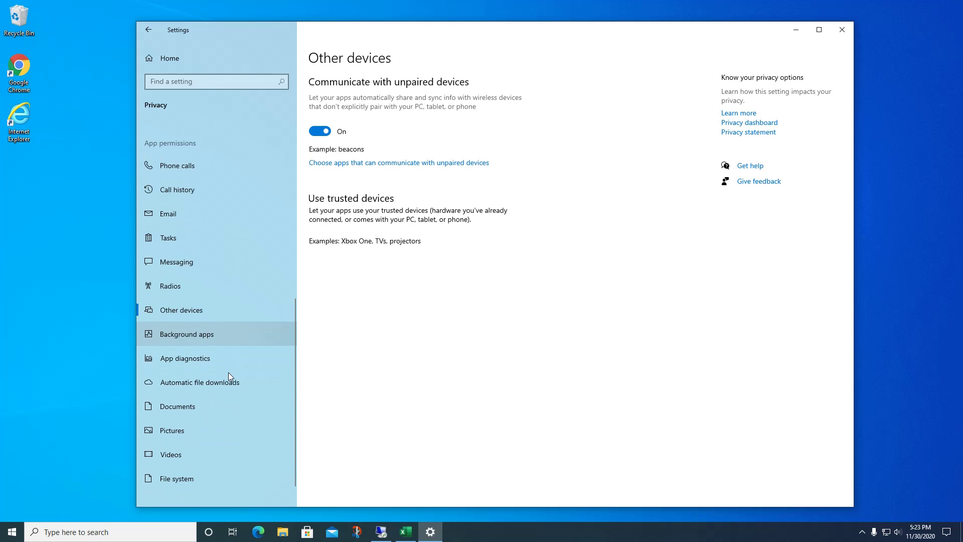
pyautogui.click(221, 335)
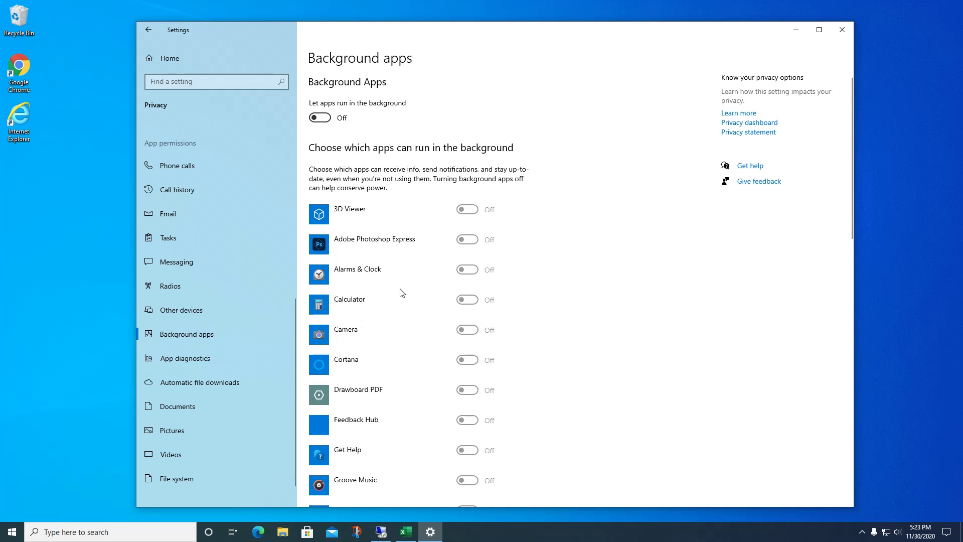
pyautogui.scroll(-3, 403, 293)
pyautogui.scroll(-4, 404, 293)
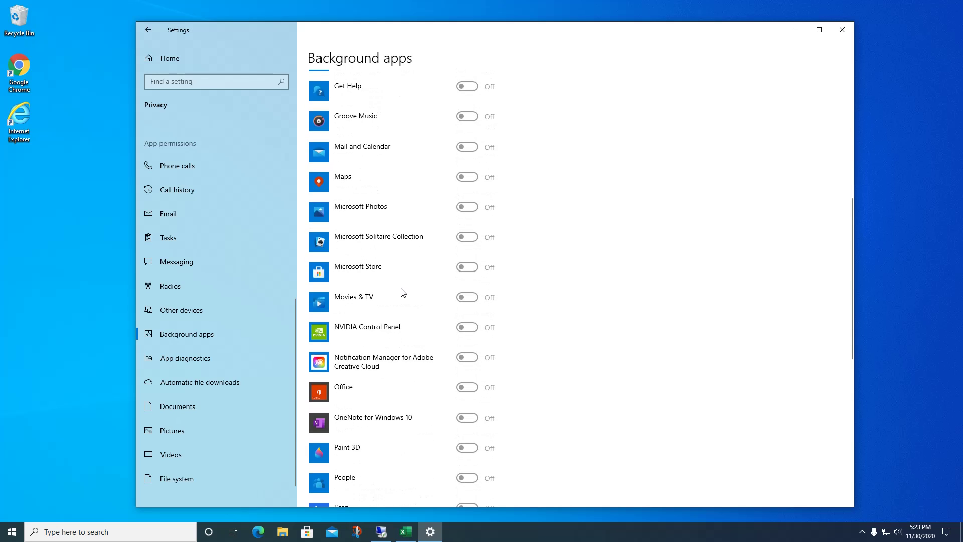
pyautogui.scroll(-2, 403, 293)
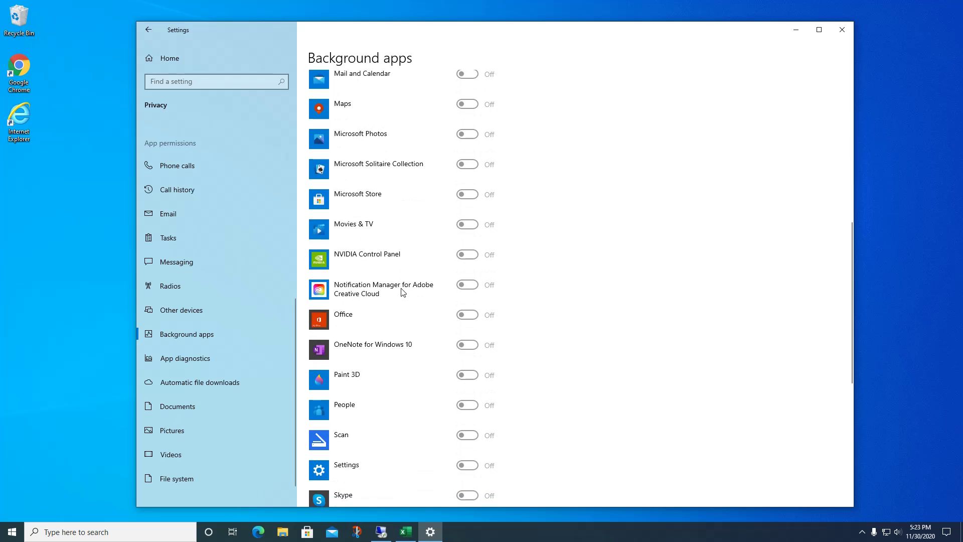
pyautogui.scroll(-2, 403, 293)
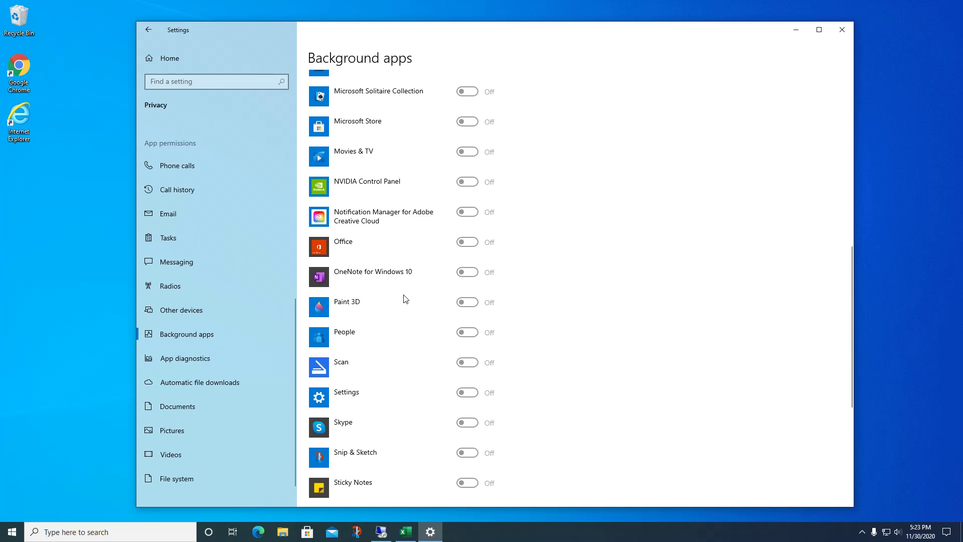
pyautogui.scroll(10, 406, 299)
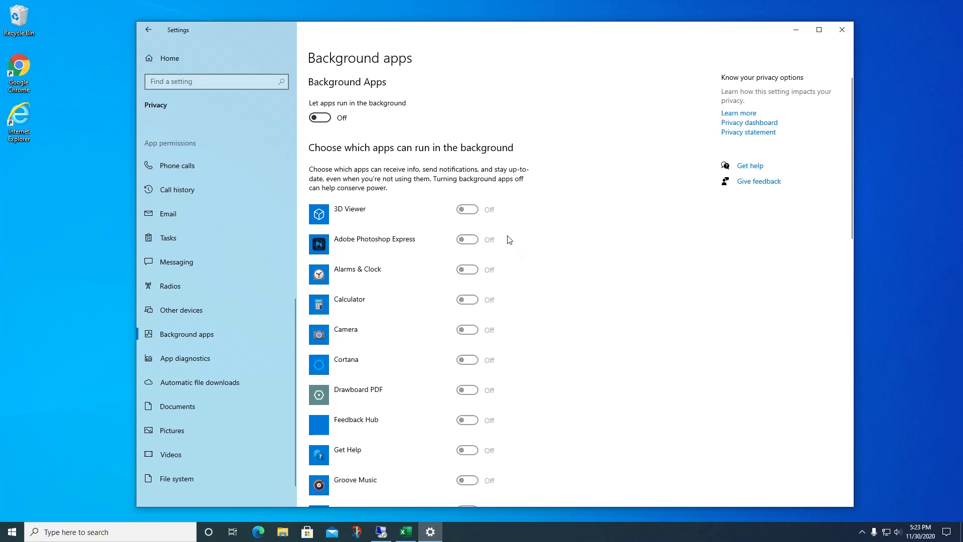
pyautogui.scroll(-2, 392, 301)
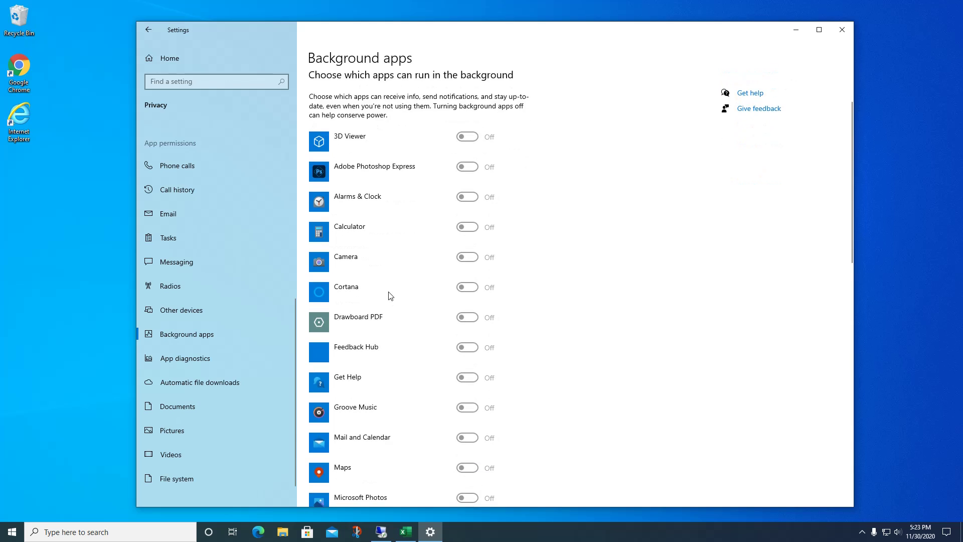
# - Examine the privacy settings for App diagnostics, Automatic file downloads, Documents, Pictures, Videos and File system, and return to the Settings home page
pyautogui.click(190, 360)
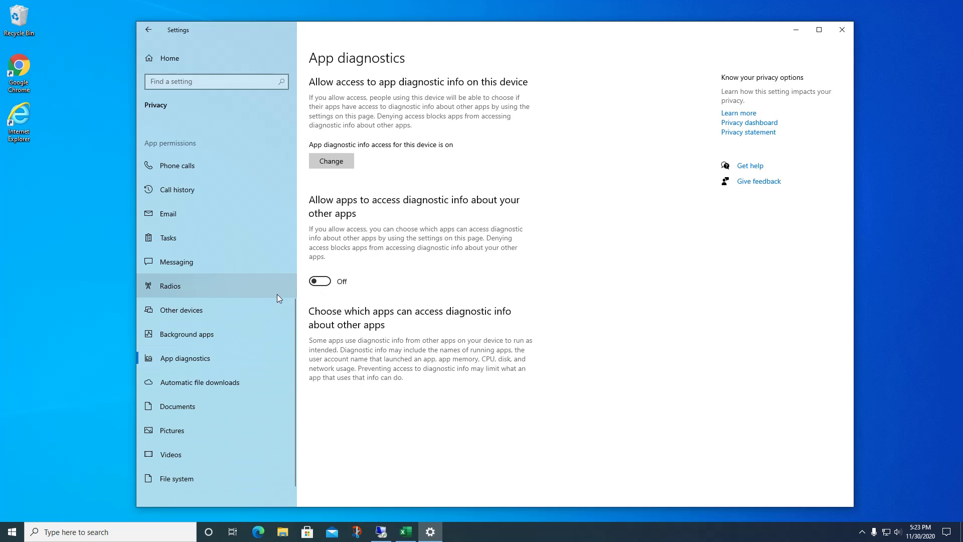
pyautogui.scroll(-1, 251, 339)
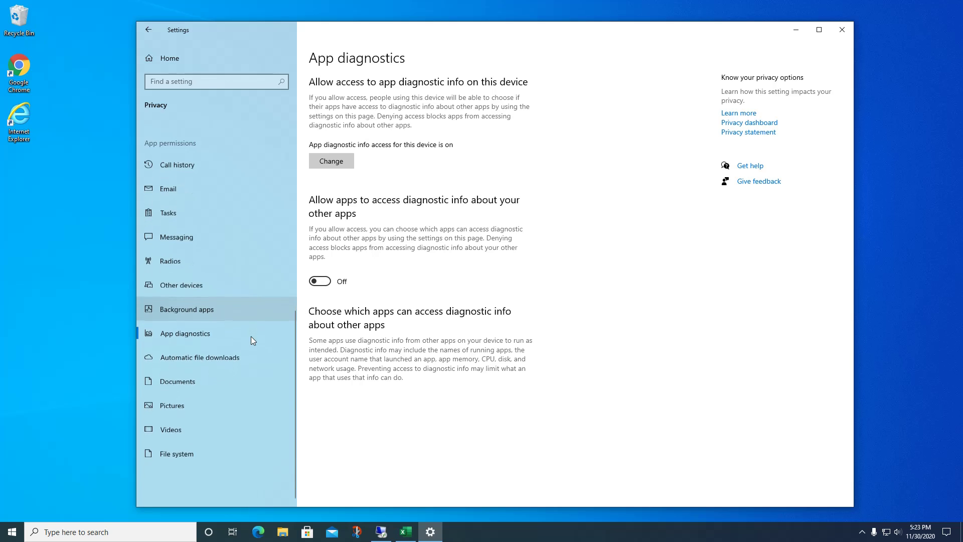
pyautogui.click(230, 359)
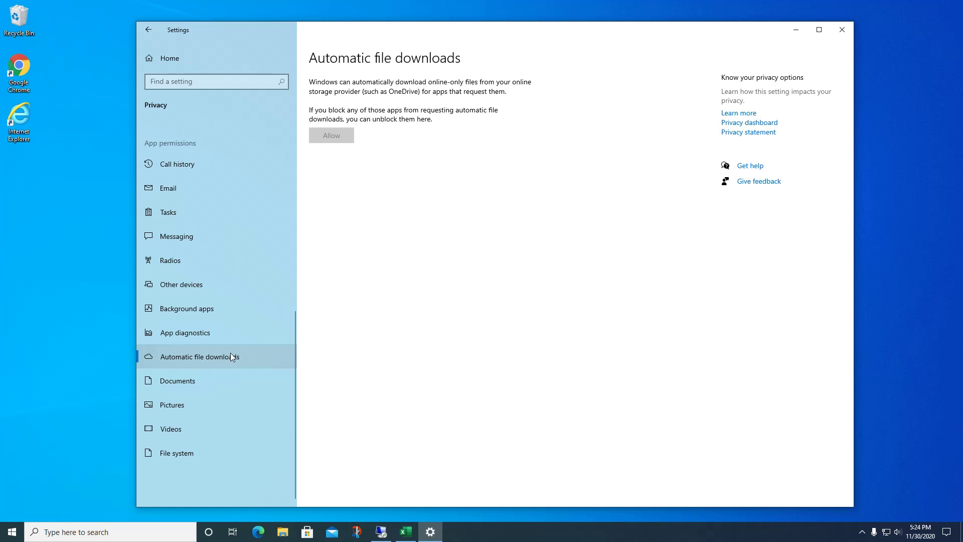
pyautogui.click(177, 384)
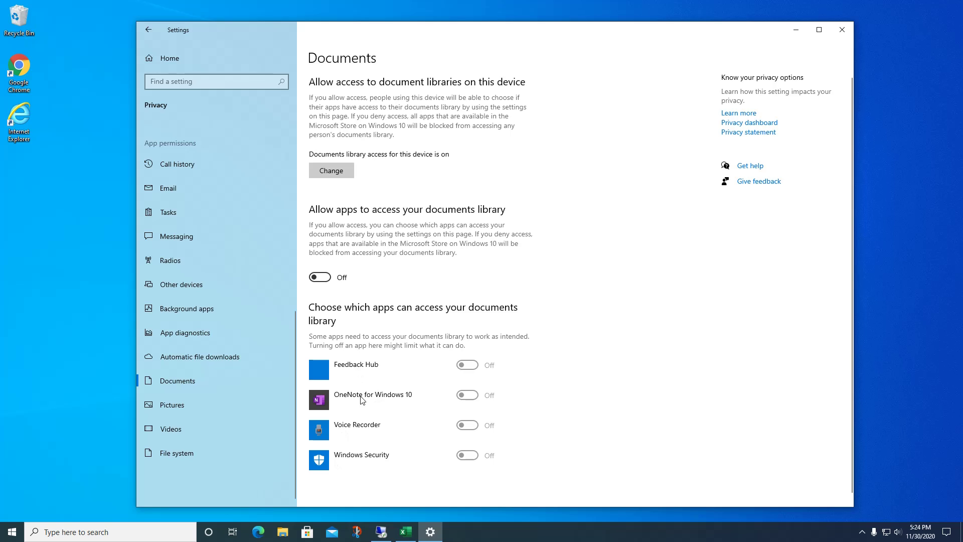
pyautogui.click(216, 403)
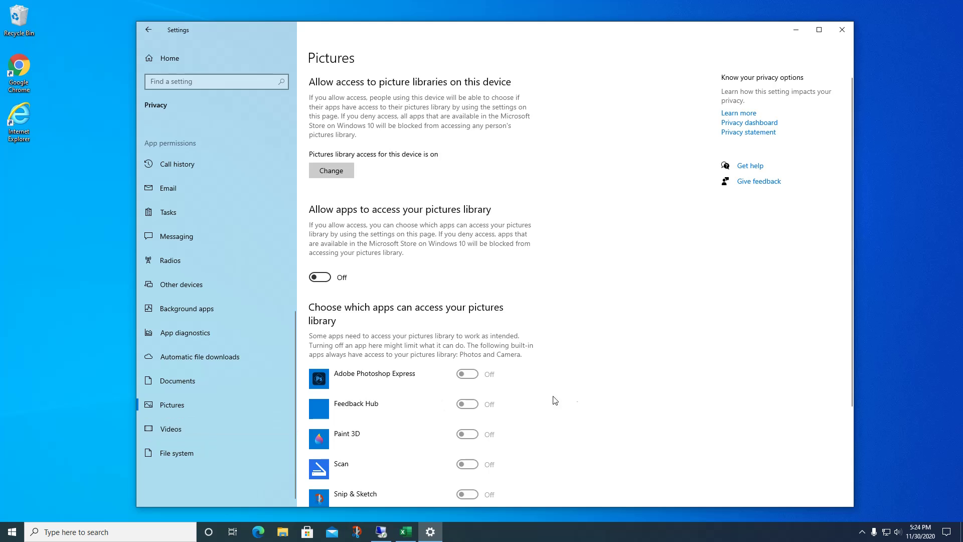
pyautogui.scroll(-3, 608, 374)
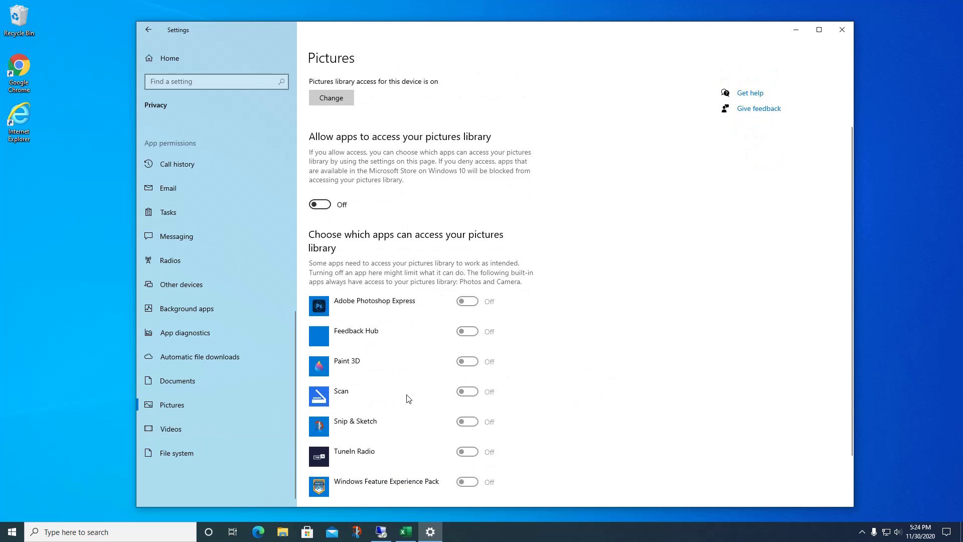
pyautogui.click(224, 429)
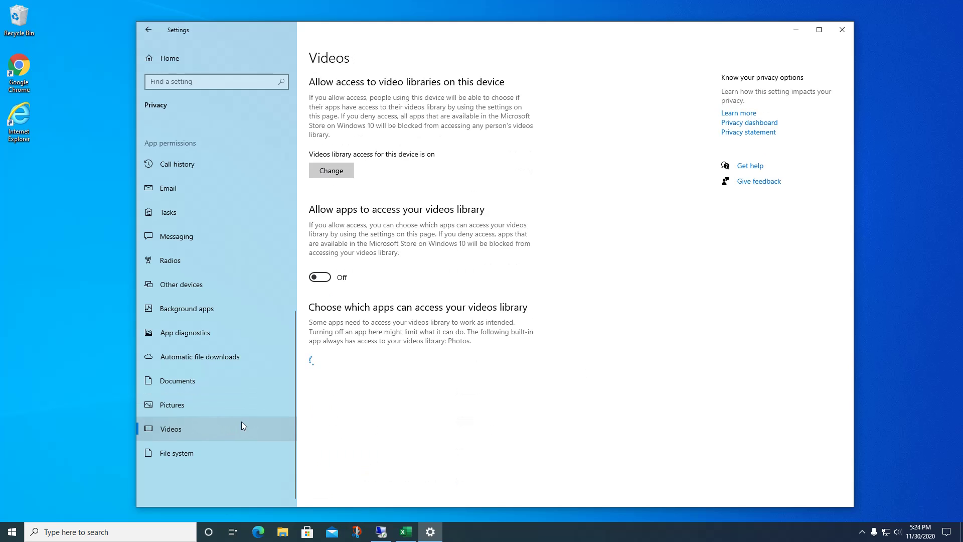
pyautogui.click(210, 456)
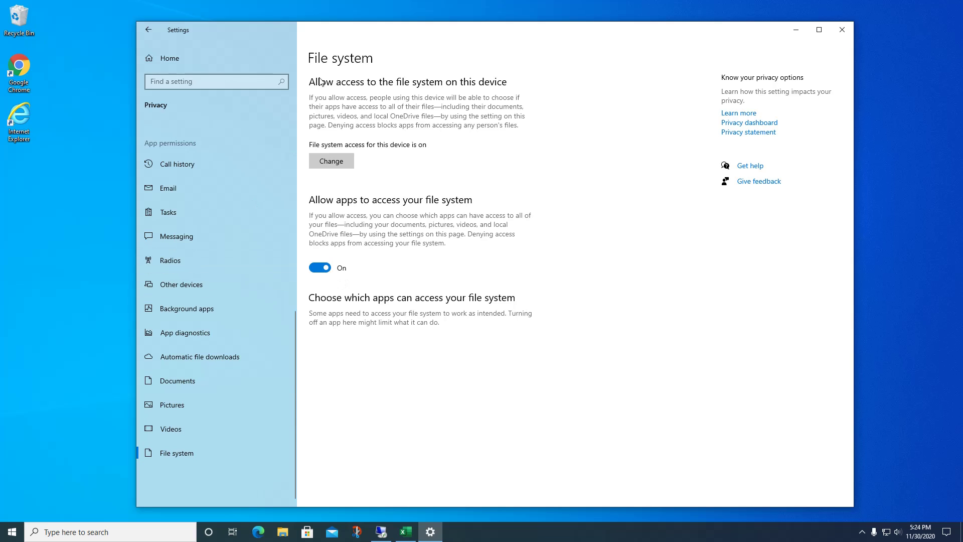
pyautogui.click(173, 58)
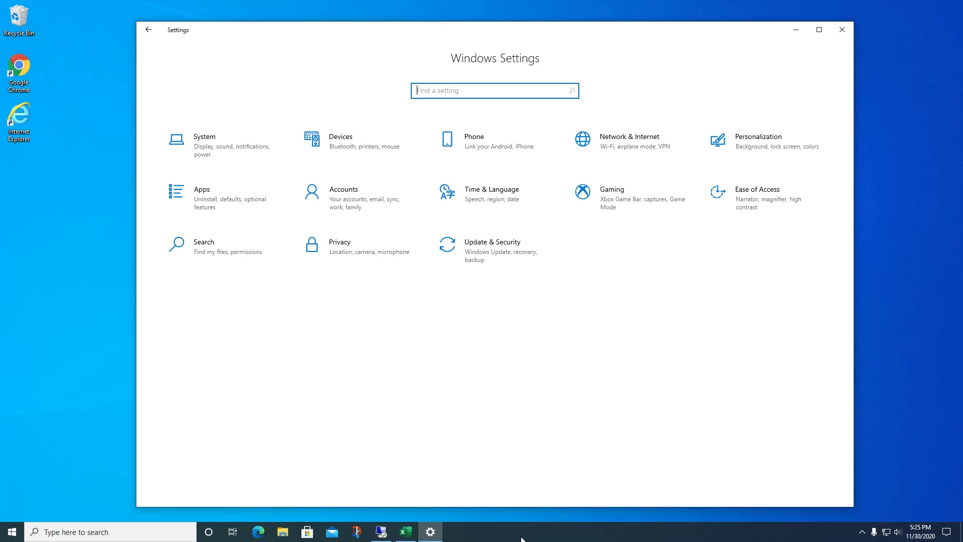
# - Hide the search box on the taskbar, and briefly open and close Cortana
pyautogui.rightClick(591, 533)
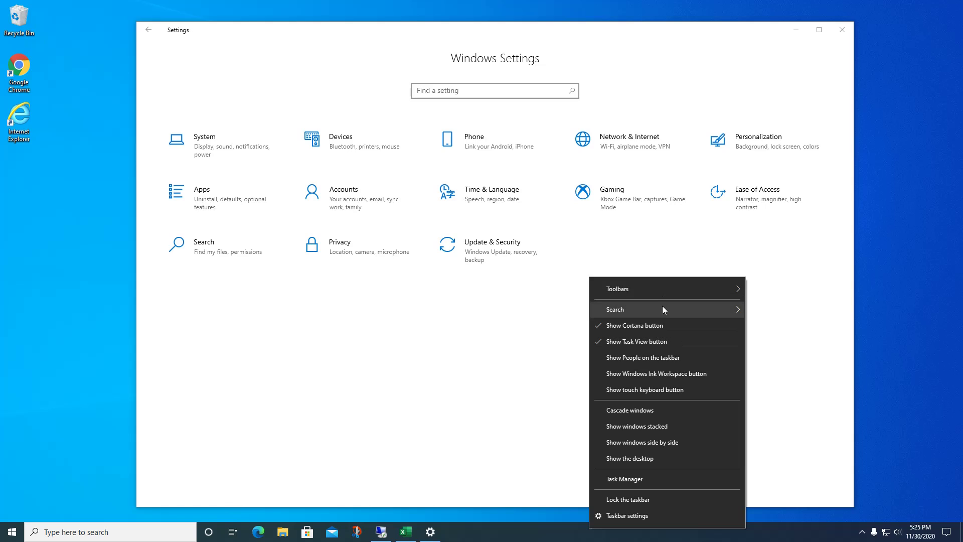
pyautogui.moveTo(661, 307)
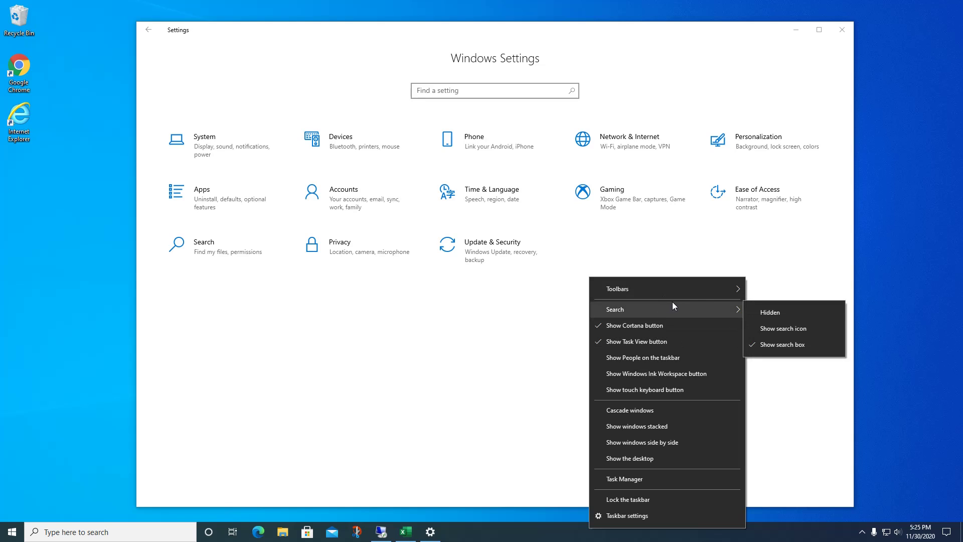
pyautogui.click(752, 312)
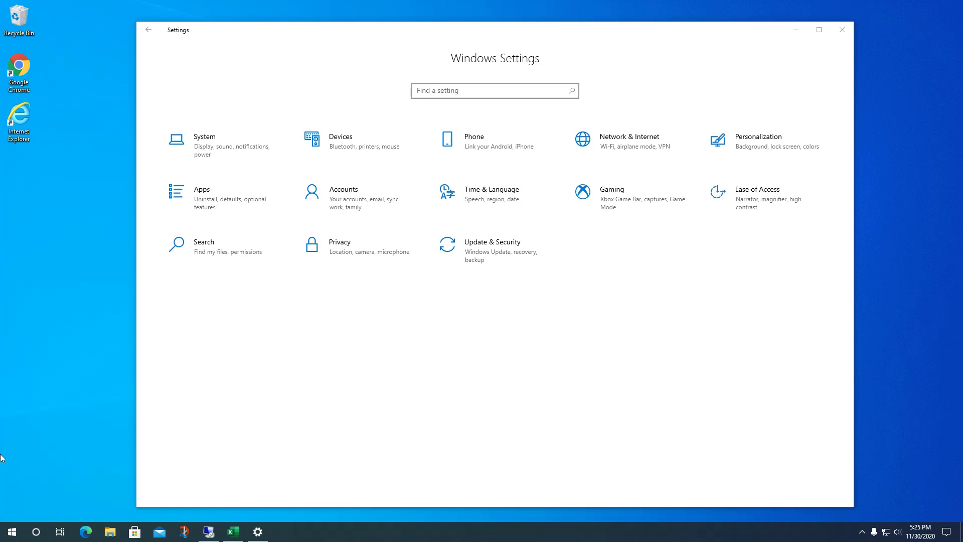
pyautogui.click(34, 535)
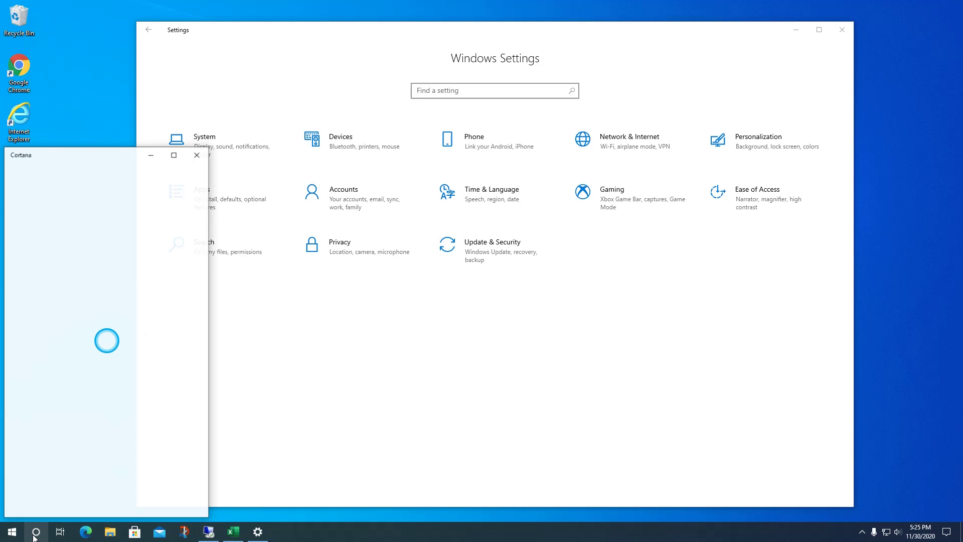
pyautogui.click(197, 155)
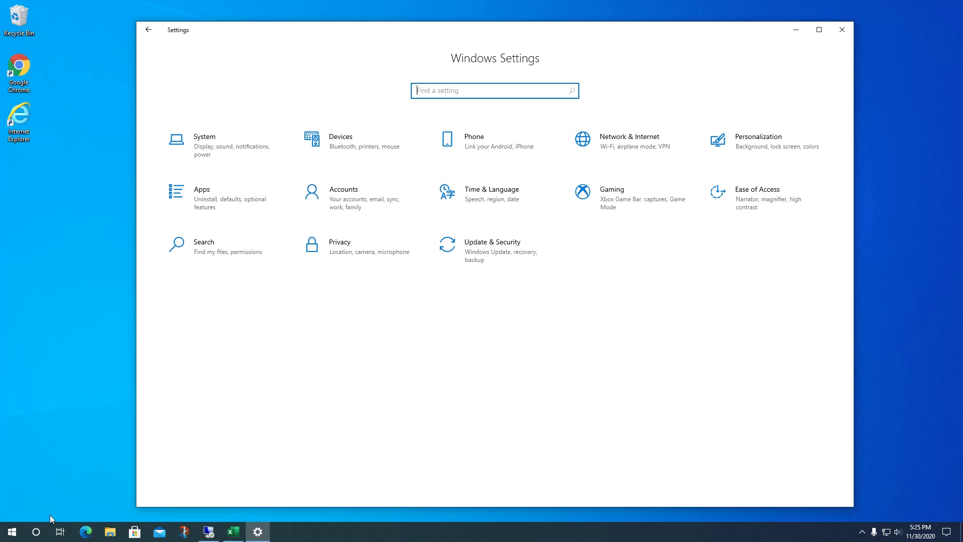
# - Set the taskbar search to show only the search icon
pyautogui.rightClick(800, 533)
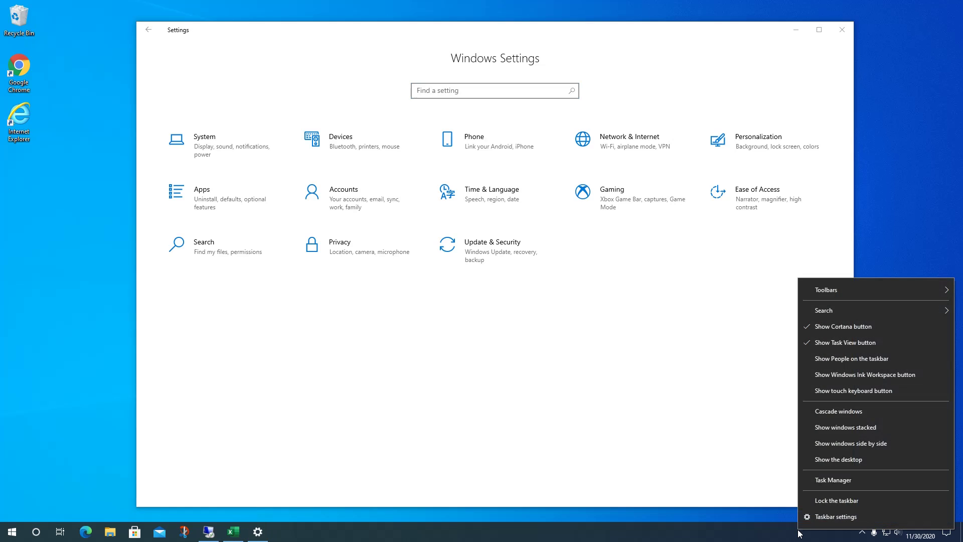
pyautogui.moveTo(858, 293)
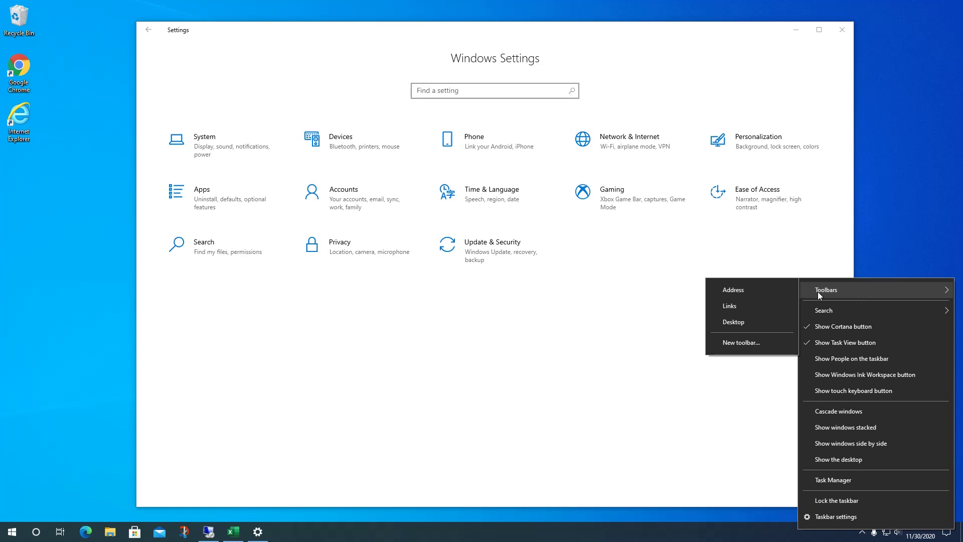
pyautogui.moveTo(838, 311)
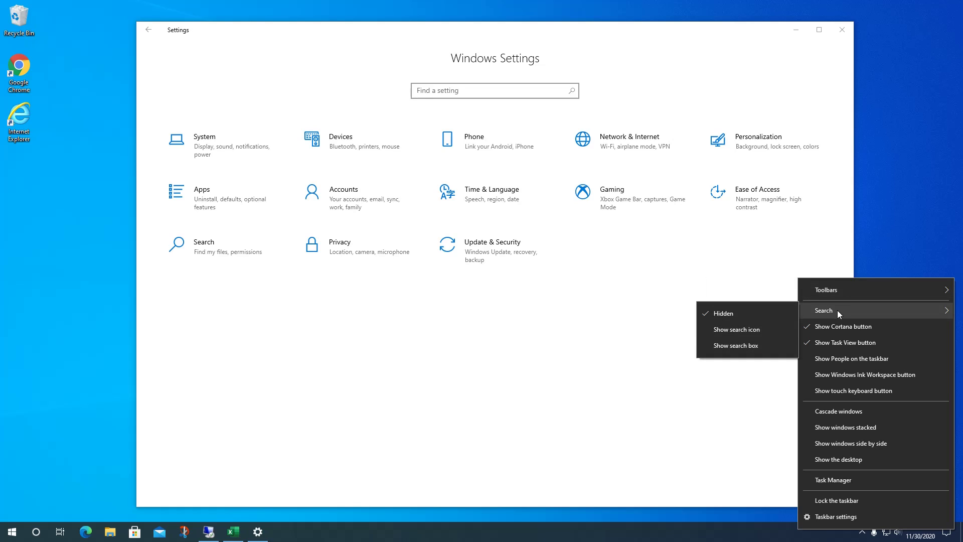
pyautogui.click(760, 329)
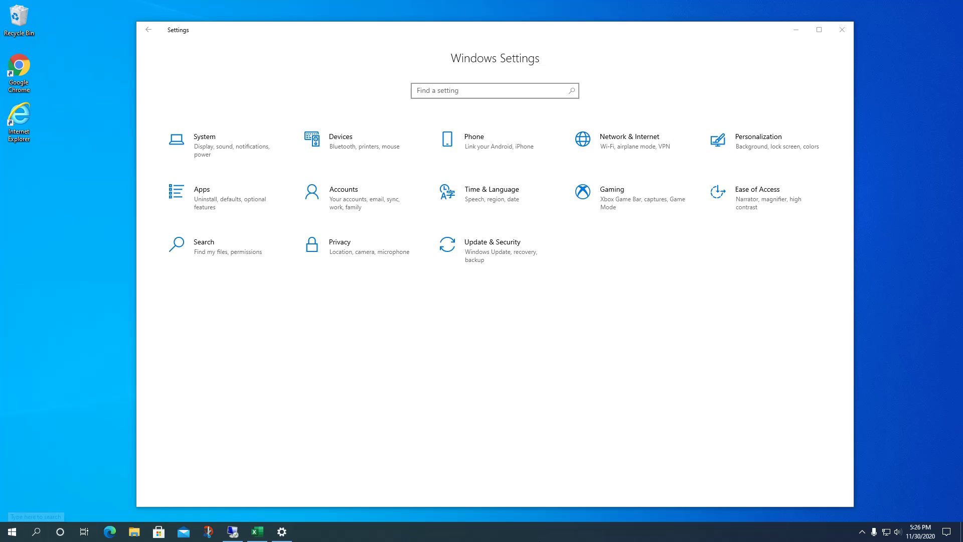
# - Set the taskbar search to show the full search box
pyautogui.rightClick(615, 529)
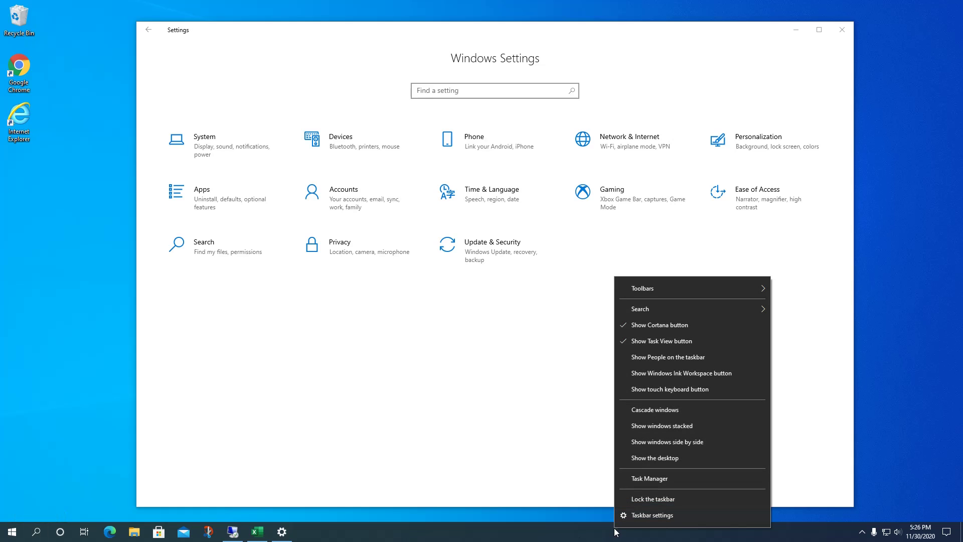
pyautogui.moveTo(724, 308)
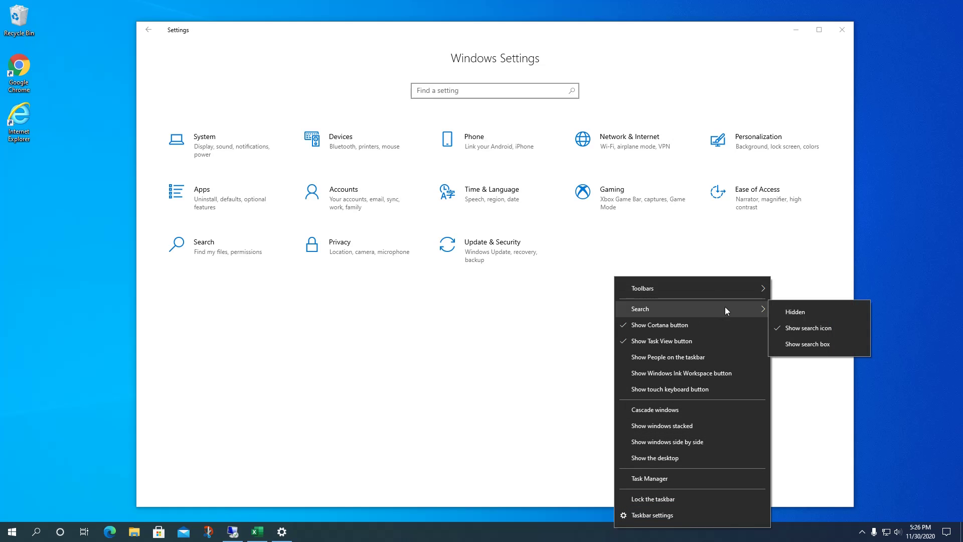
pyautogui.click(817, 348)
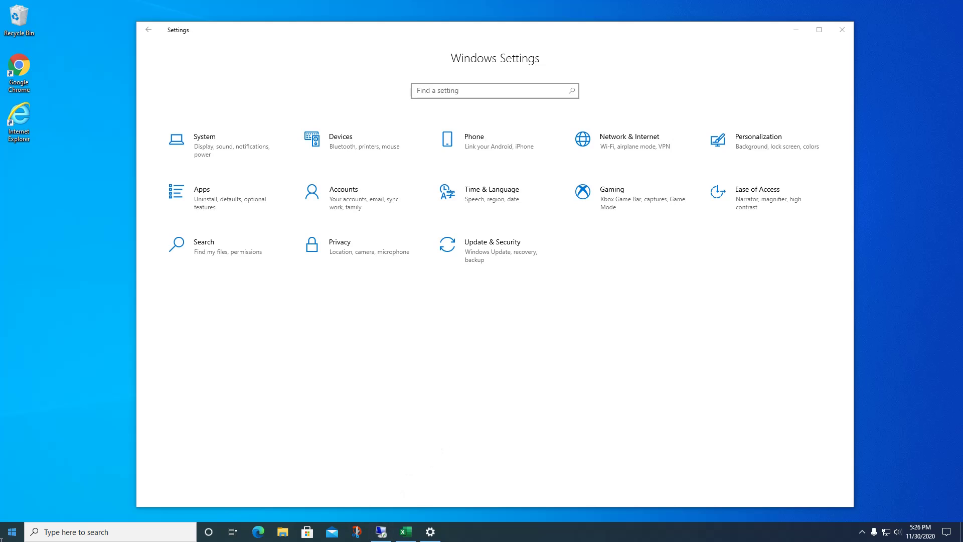